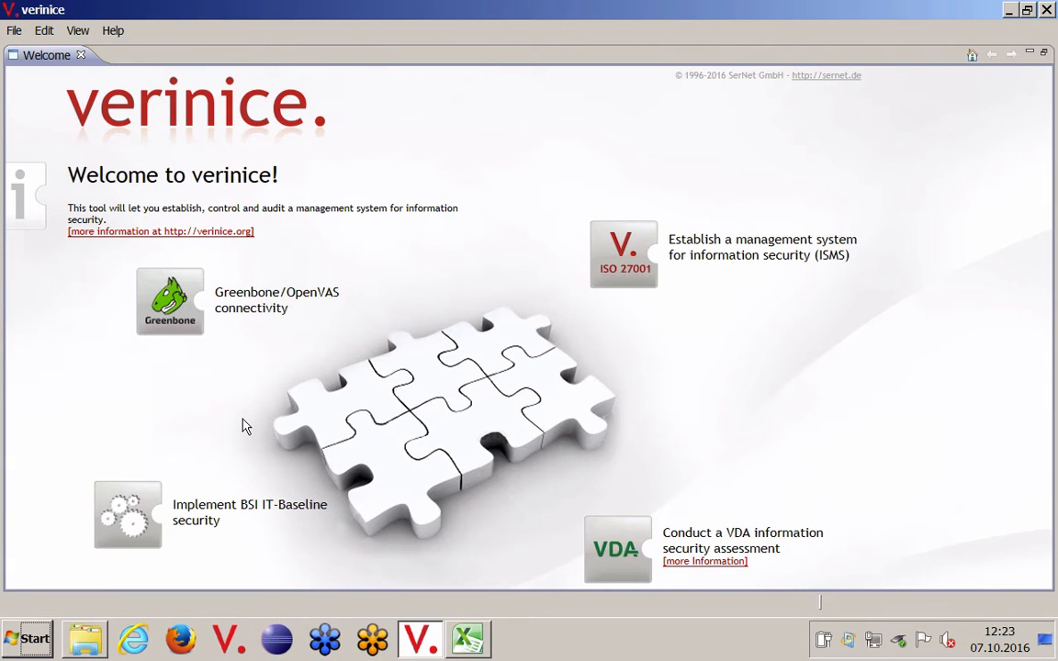
Step: Close the welcome page and collapse the "1. Maintain a firewall configuration" group with its 1.1 subgroup under PCI DSS 3.2
click(81, 55)
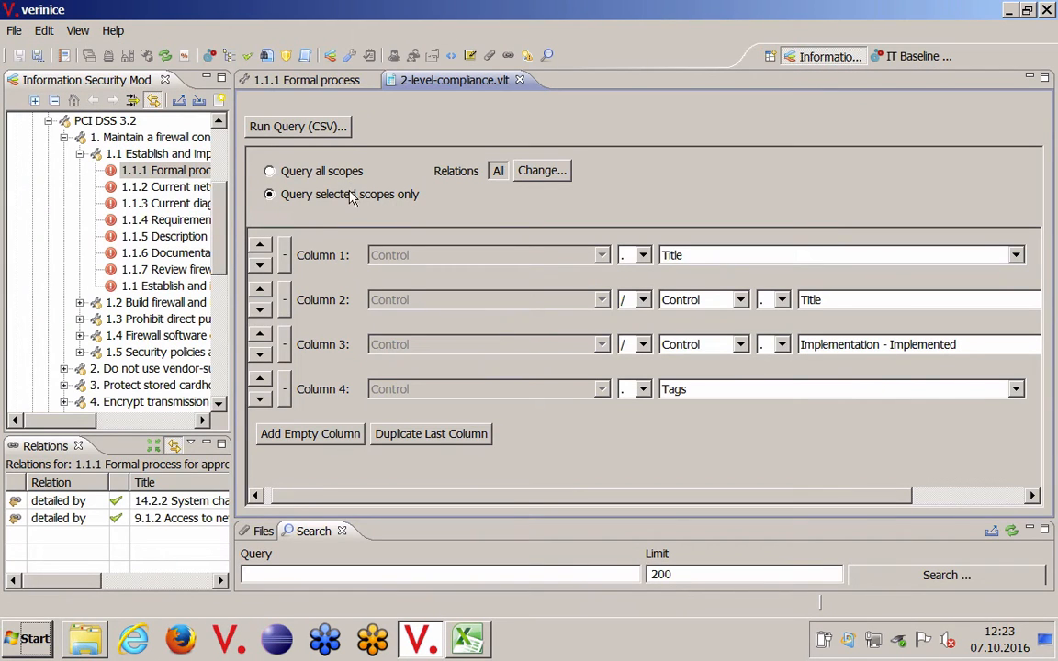
click(80, 154)
click(64, 137)
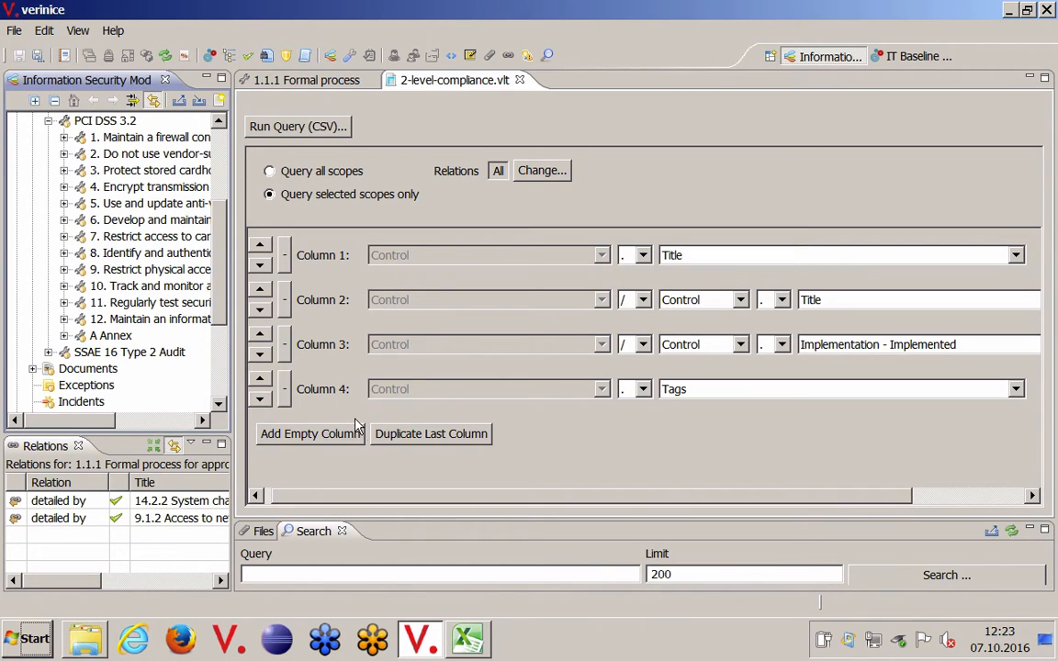
Step: Switch to Excel, examine the control mapping on the Example_Organization_Inc. sheet and the Diagramm5 chart, and return to verinice
click(469, 640)
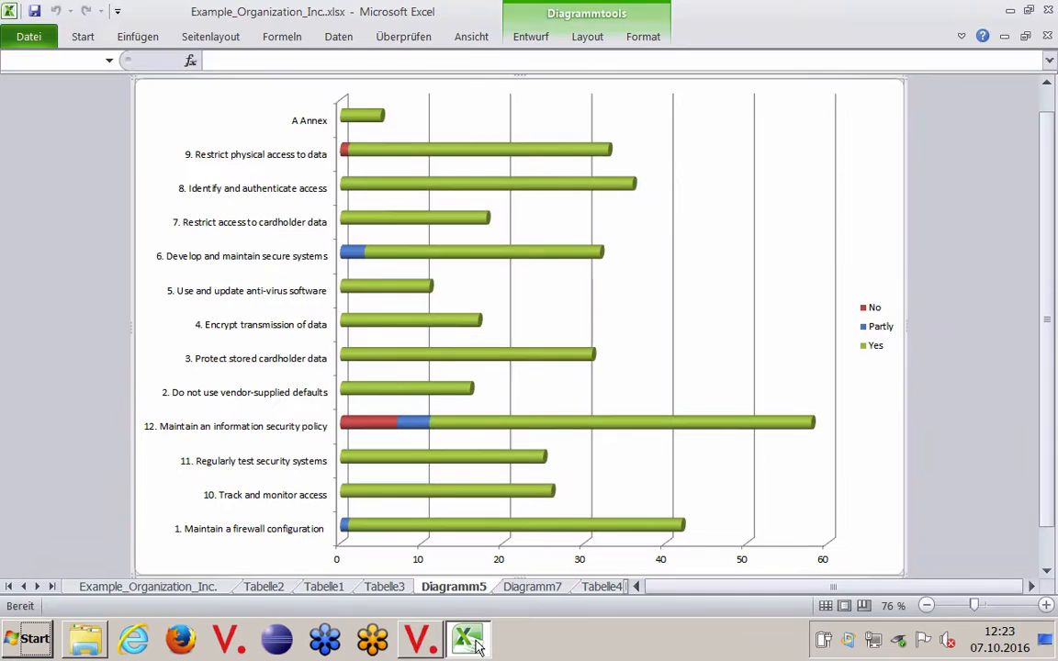
click(156, 588)
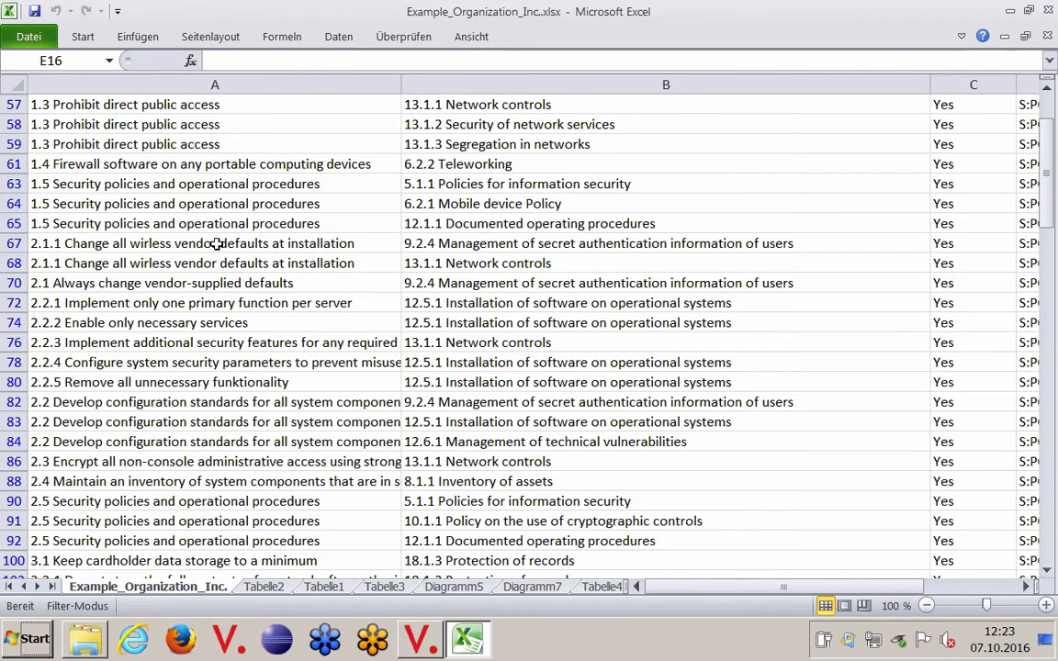
click(224, 83)
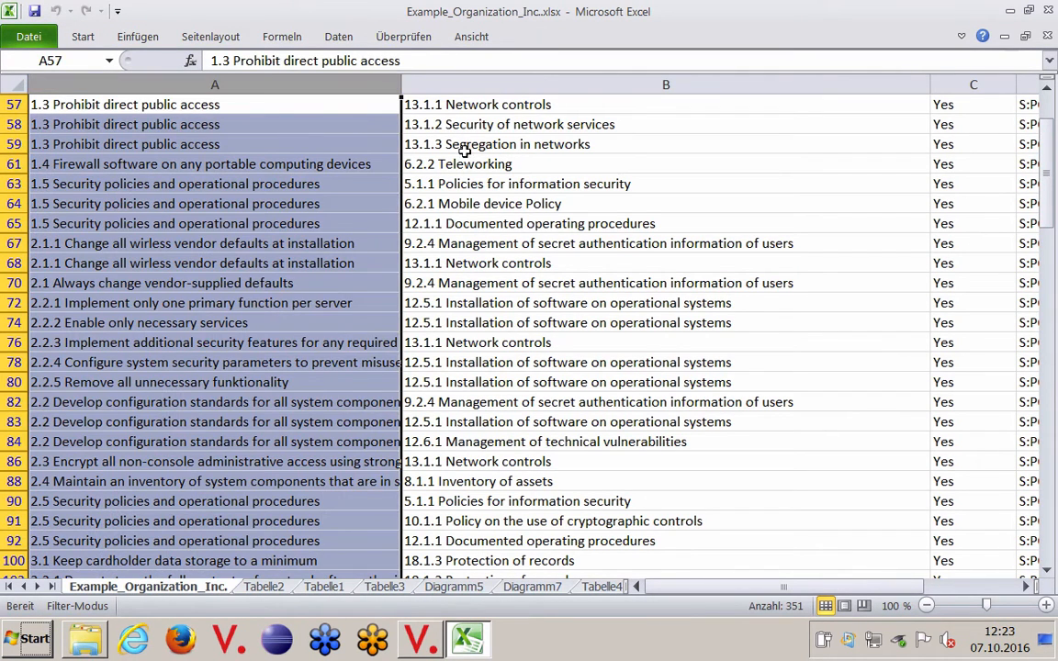
click(420, 155)
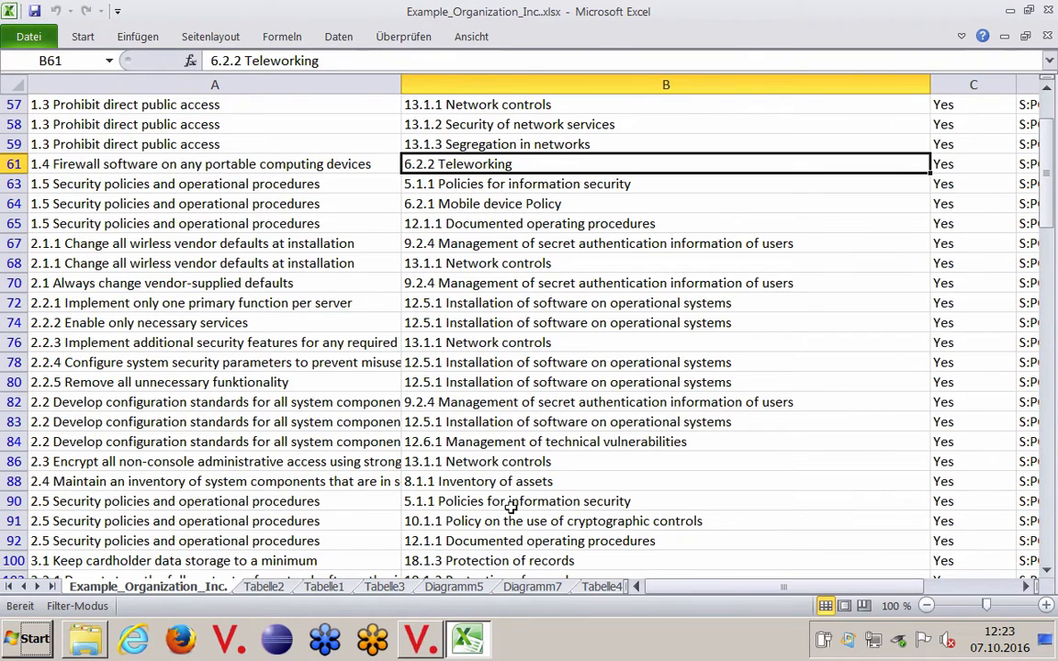
click(454, 587)
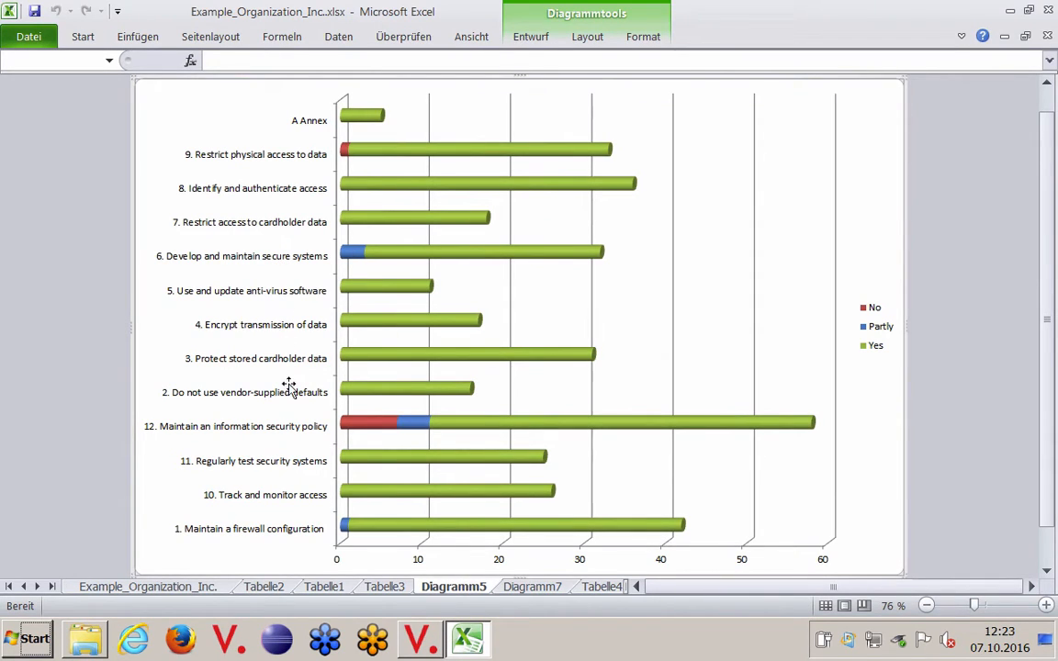
click(1048, 10)
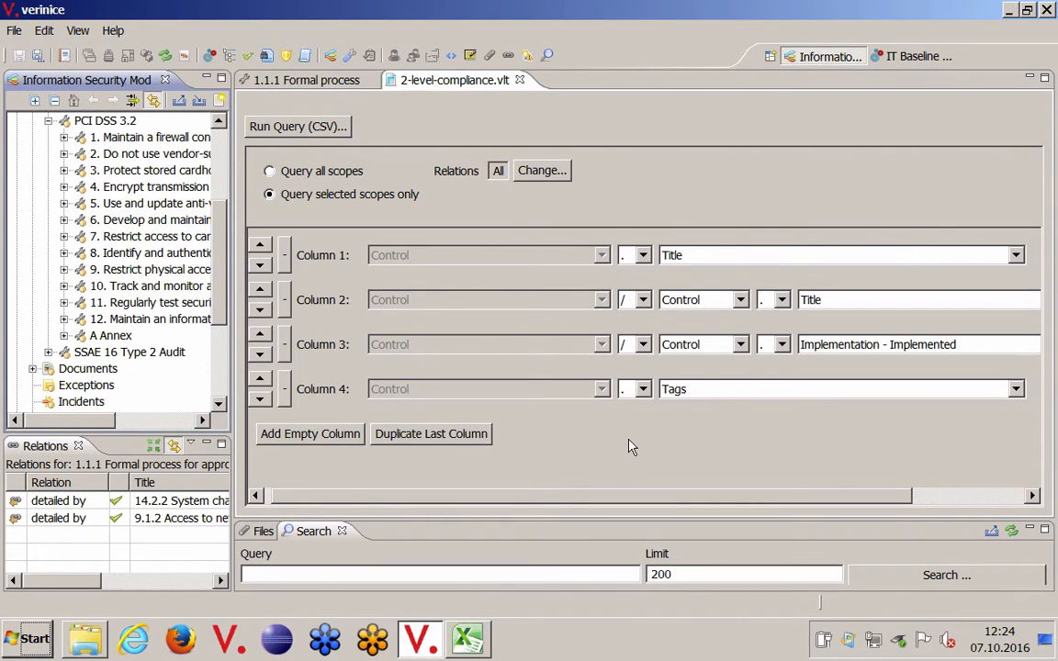
Step: Expand PCI DSS 3.2 group 1 and its subgroup 1.1 down to the individual controls, and widen the model tree
click(643, 390)
click(64, 137)
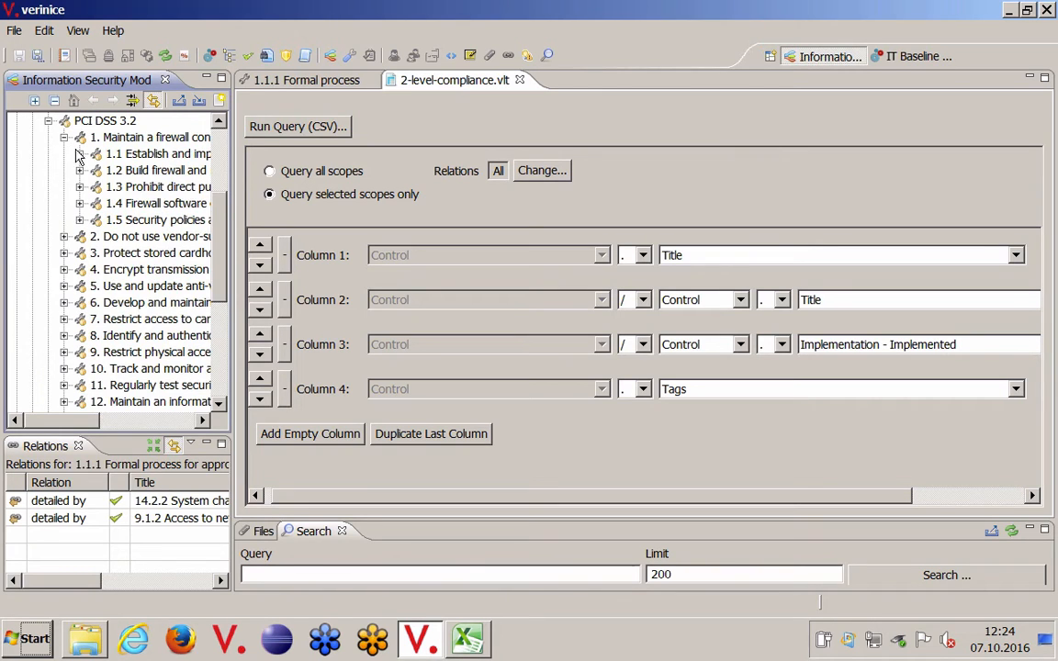
click(80, 153)
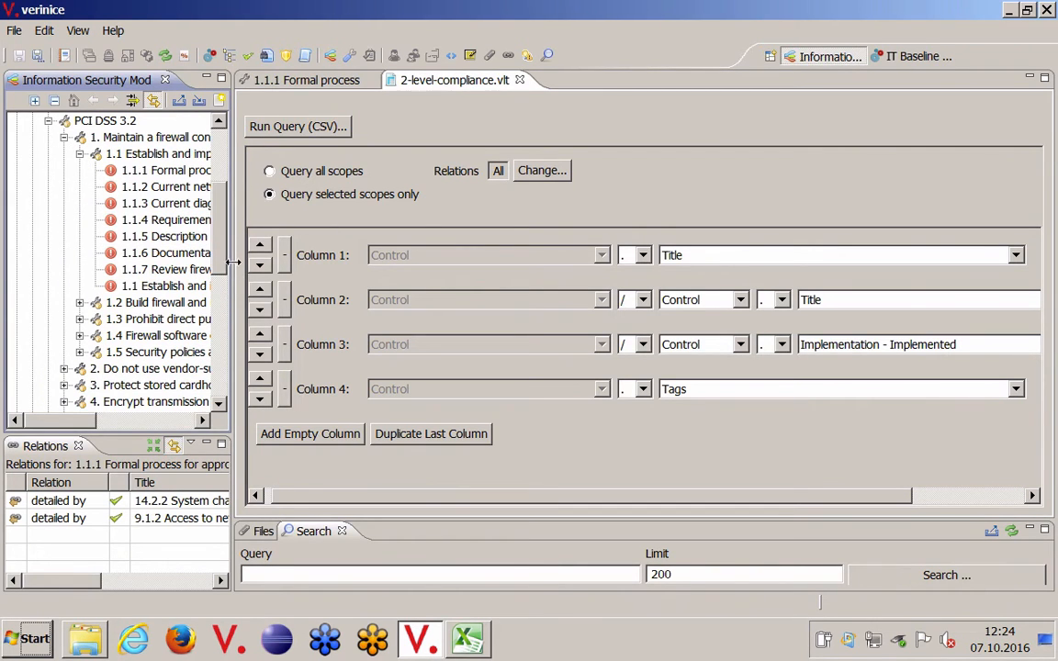
drag(234, 263, 282, 264)
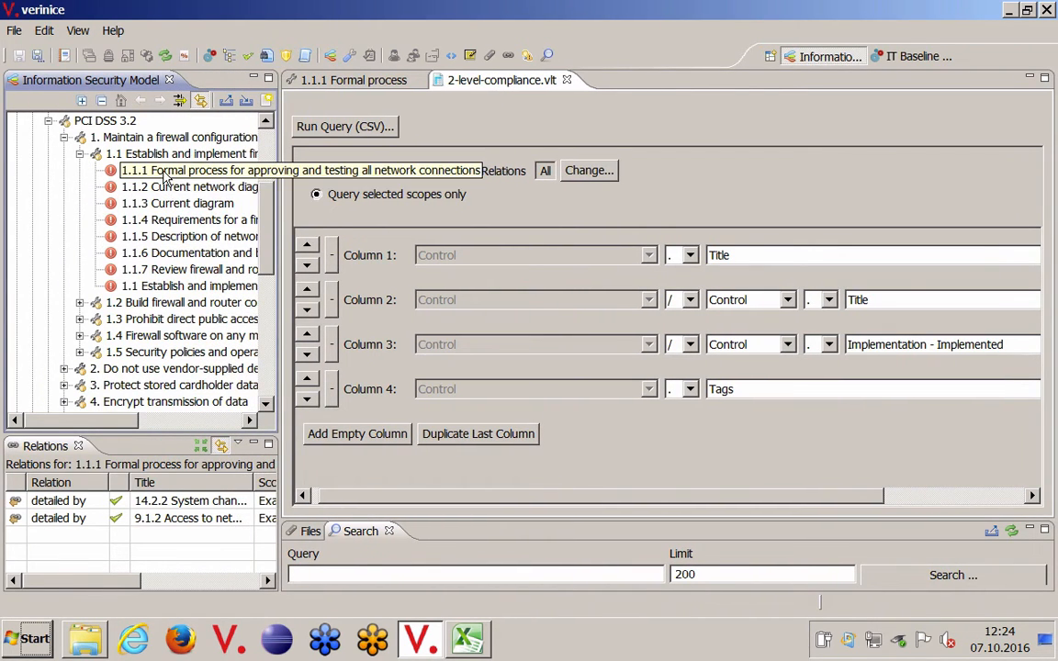
Step: Examine how all the controls under 1.1 are nested within that subgroup and the "1. Maintain a firewall configuration" group
click(165, 173)
shift+click(147, 286)
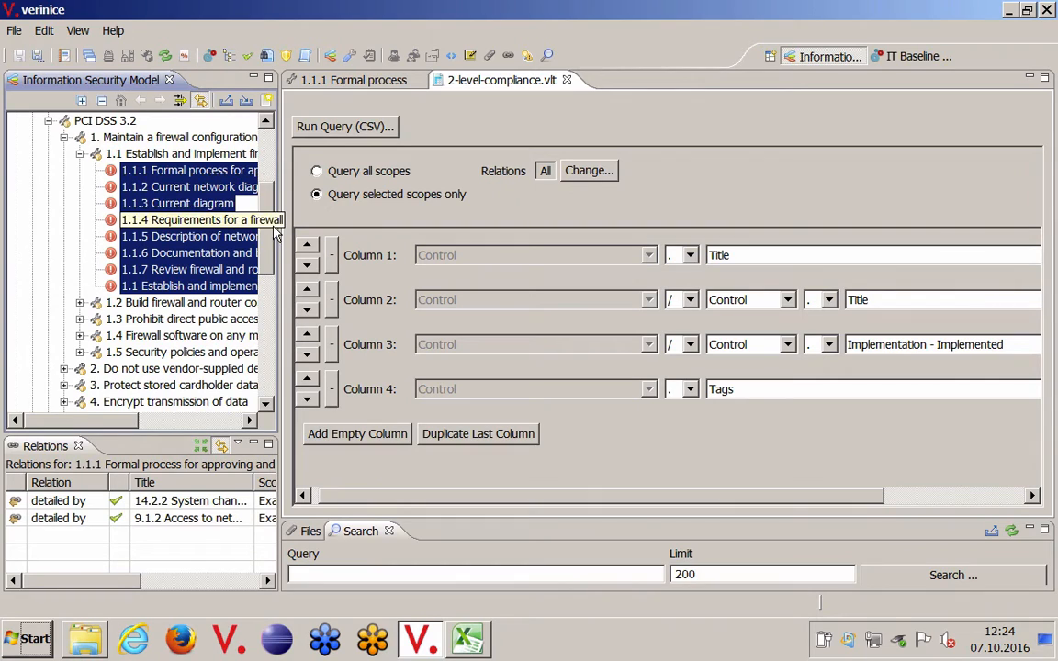
scroll(272, 237, up, 1)
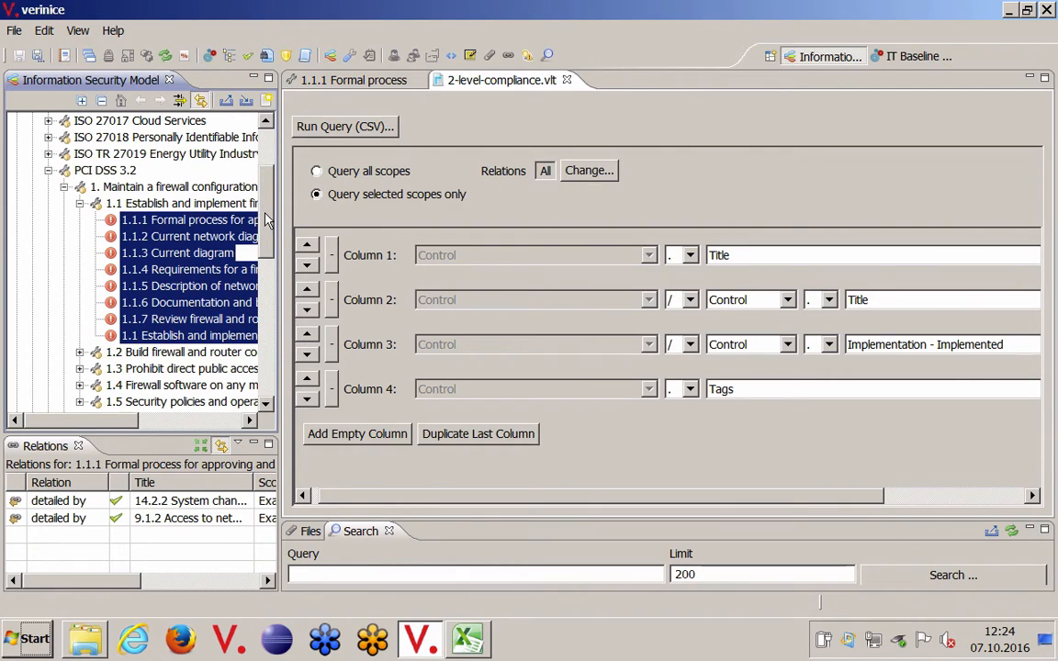
click(122, 204)
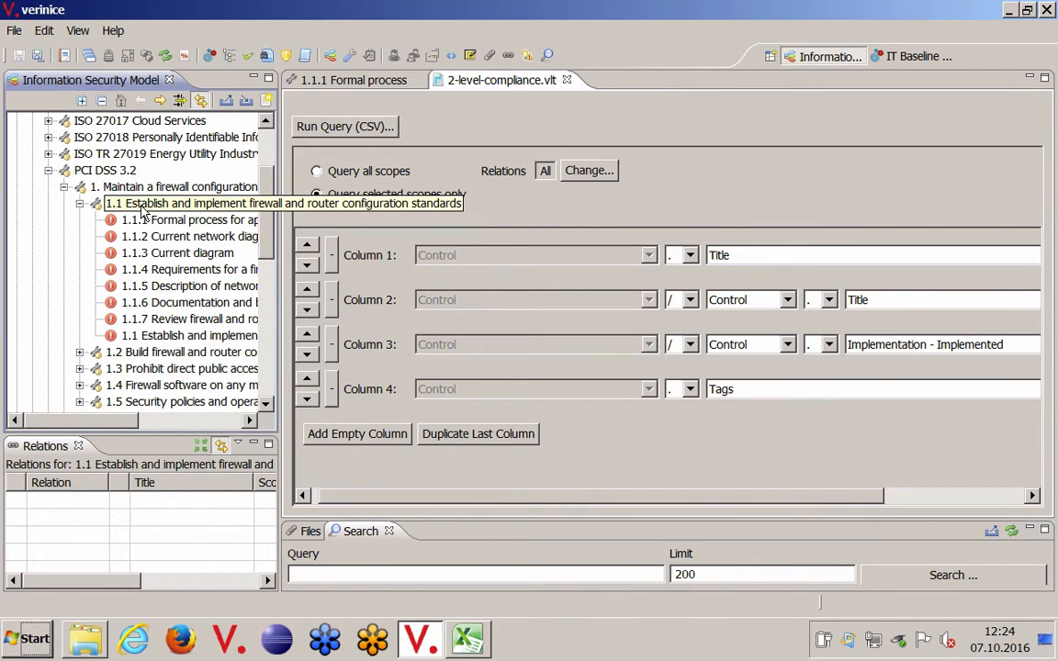
click(106, 188)
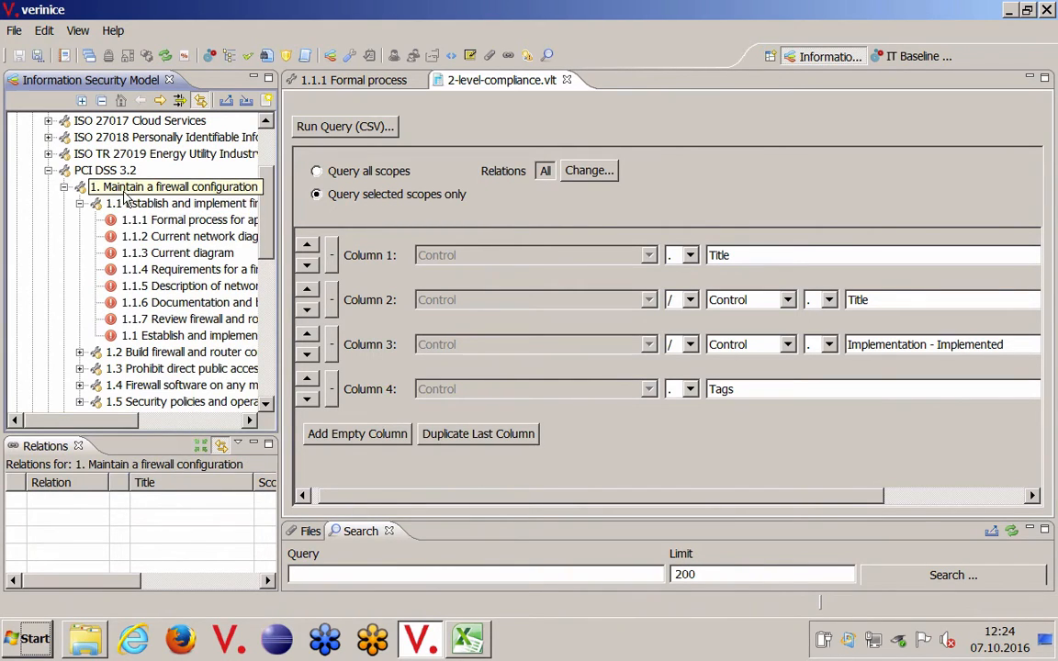
click(79, 203)
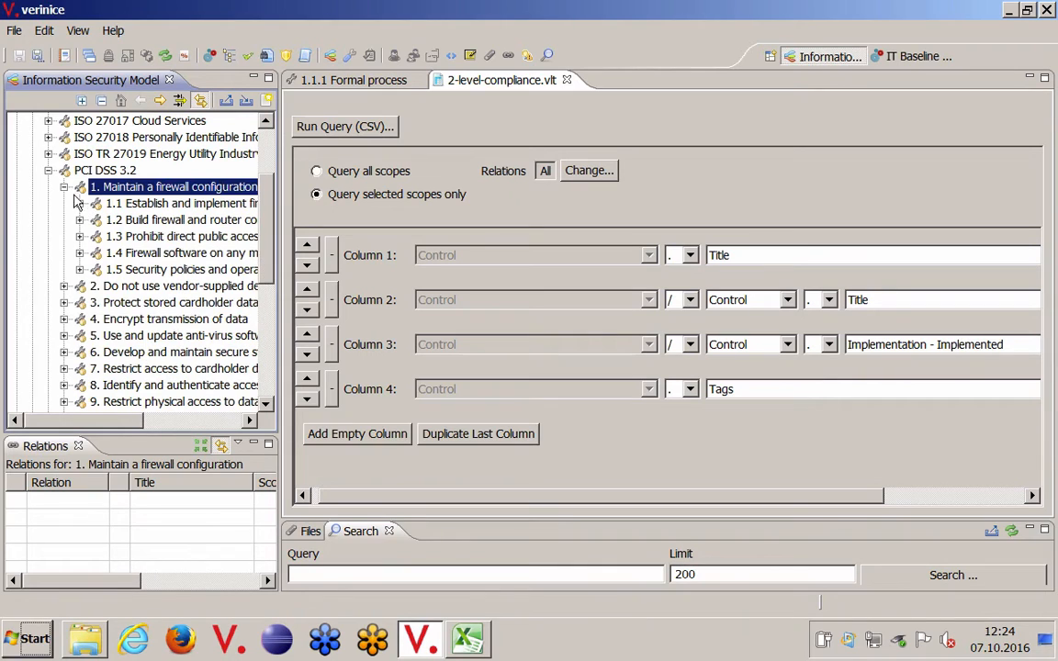
click(79, 204)
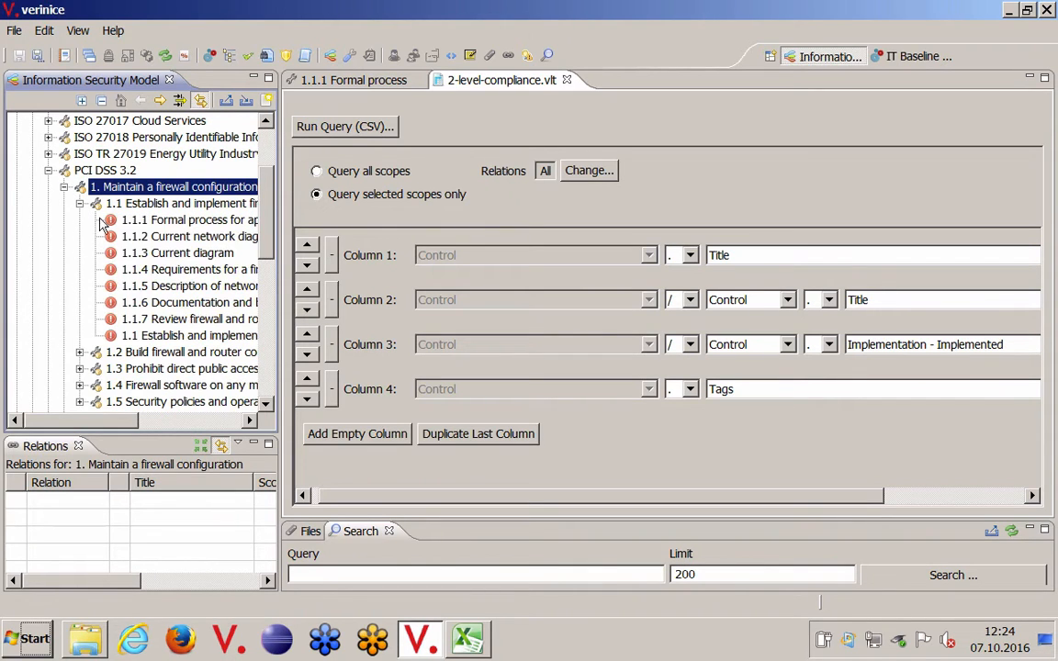
Step: Trace control 1.1.1 up through groups 1.1 and 1 to PCI DSS 3.2, and check the control's tags in its editor
click(133, 225)
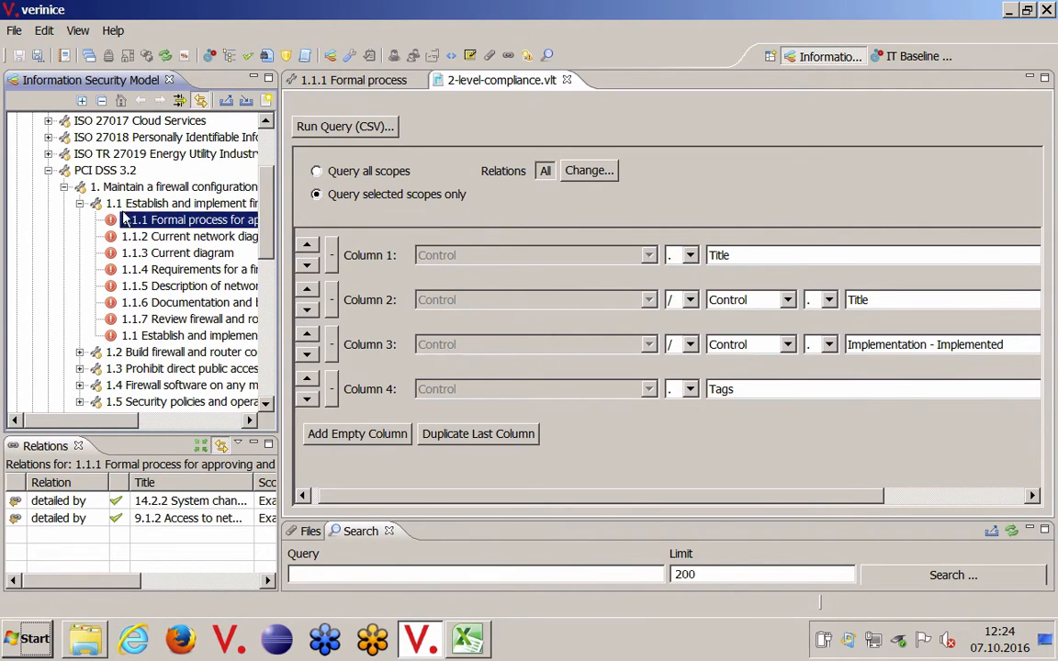
click(129, 205)
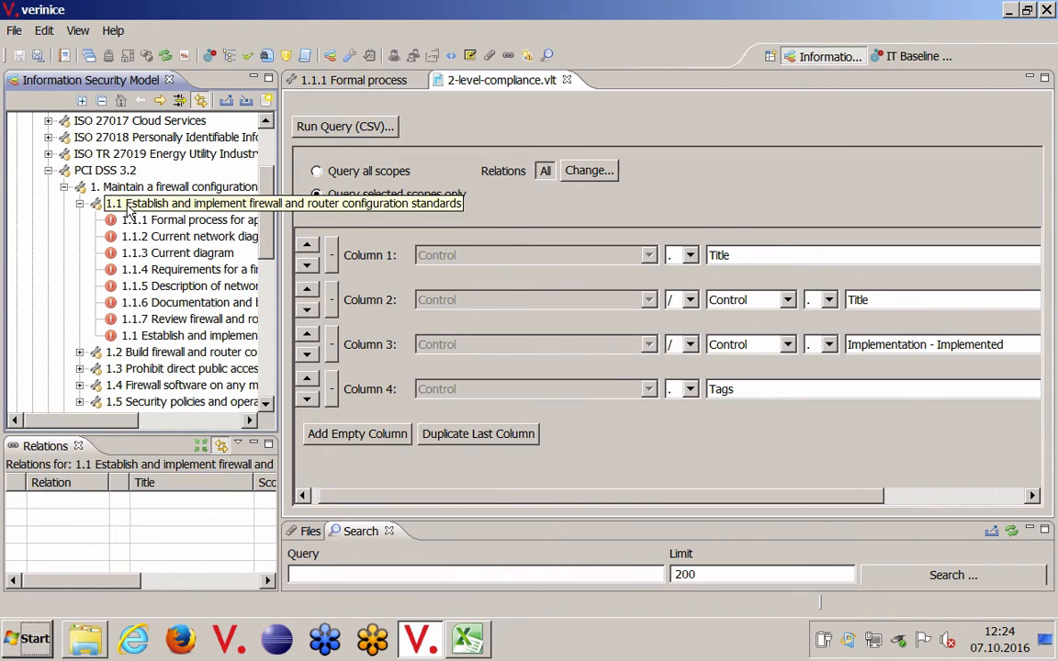
click(107, 189)
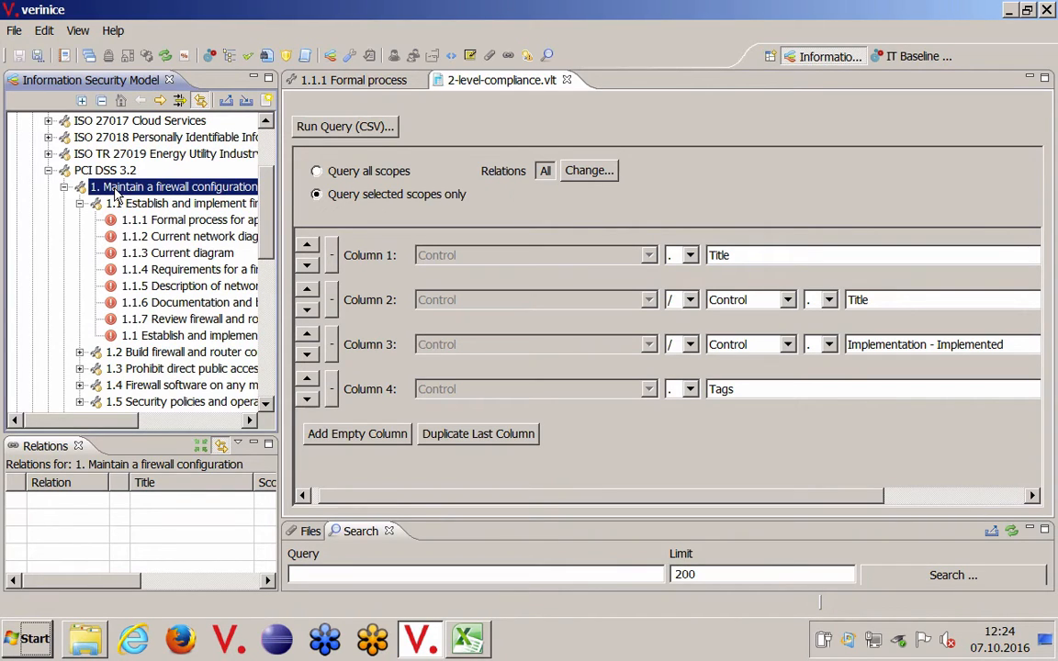
click(93, 171)
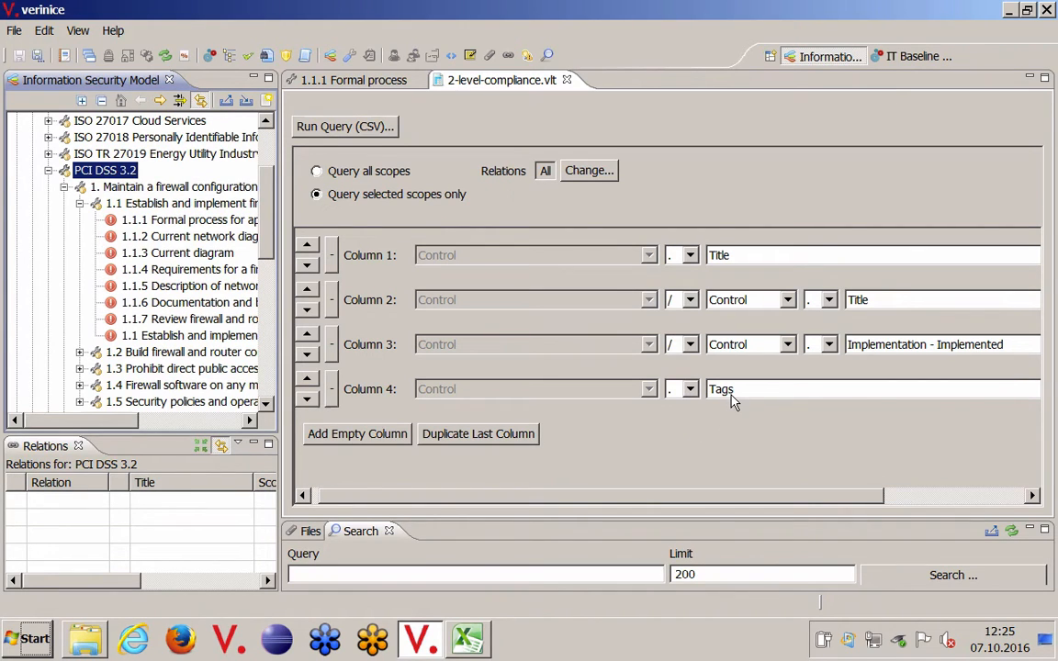
click(390, 81)
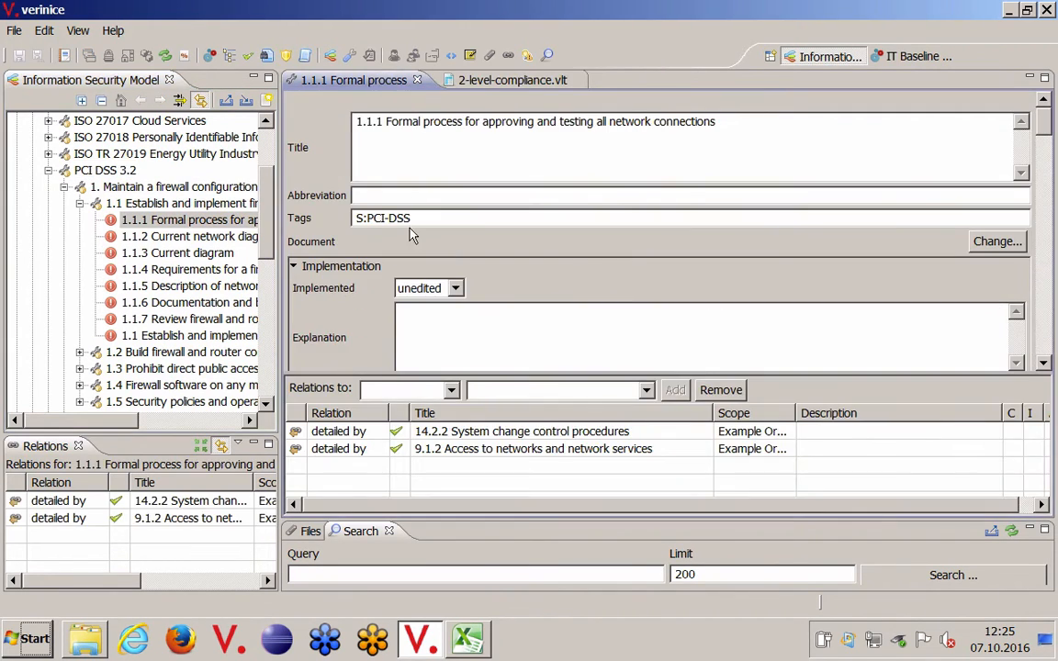
click(519, 83)
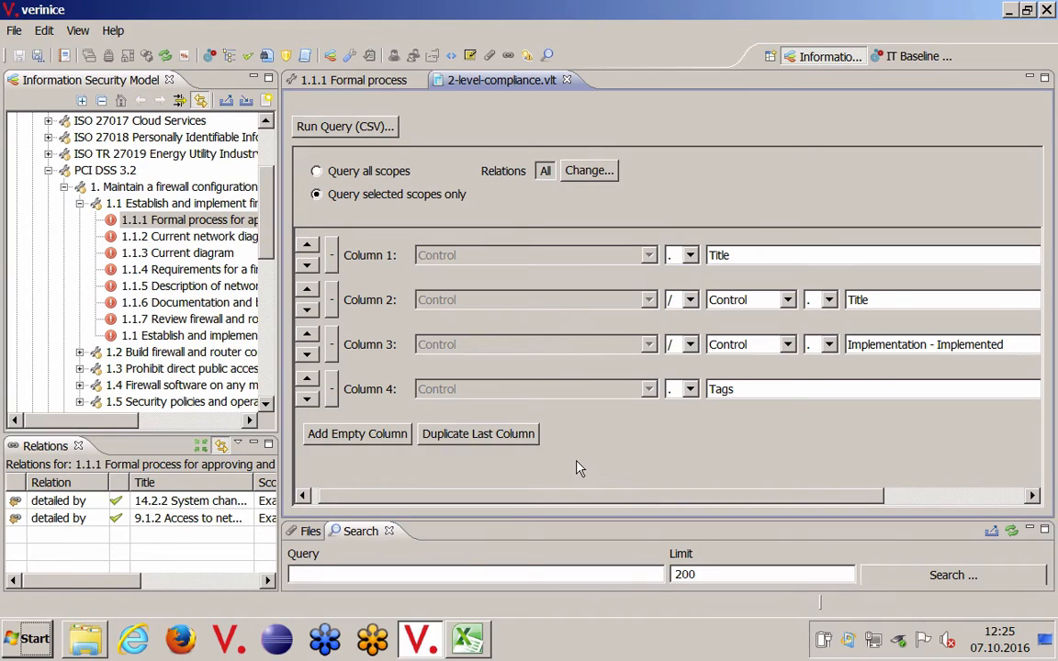
Step: Add a fifth column to the 2-level-compliance.vlt query that goes up one level with "<" to Controls and outputs its Title
click(390, 437)
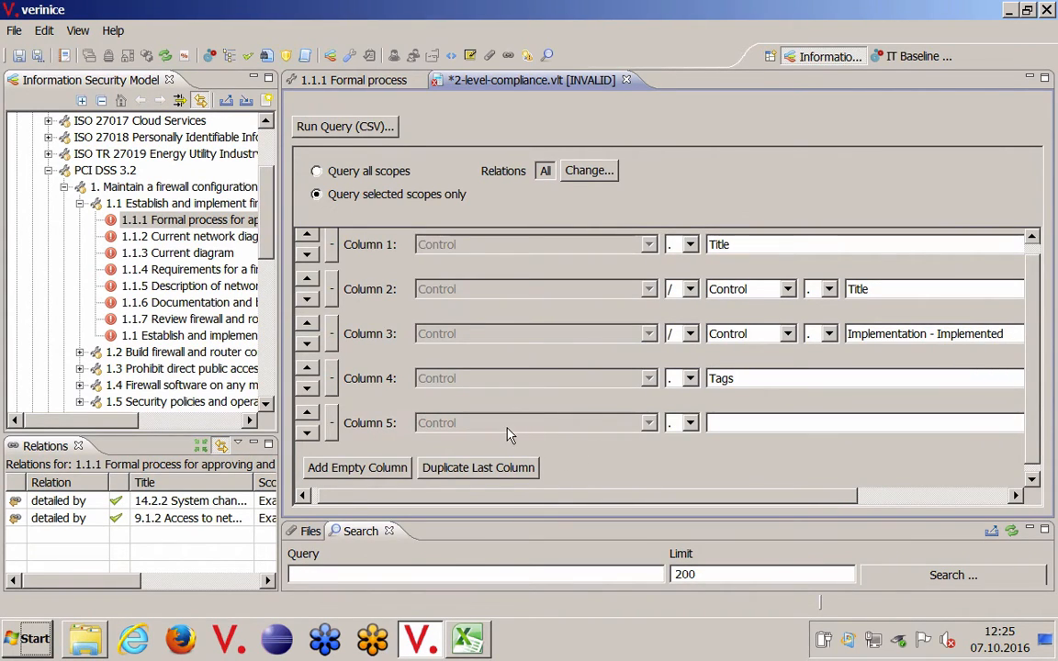
click(689, 426)
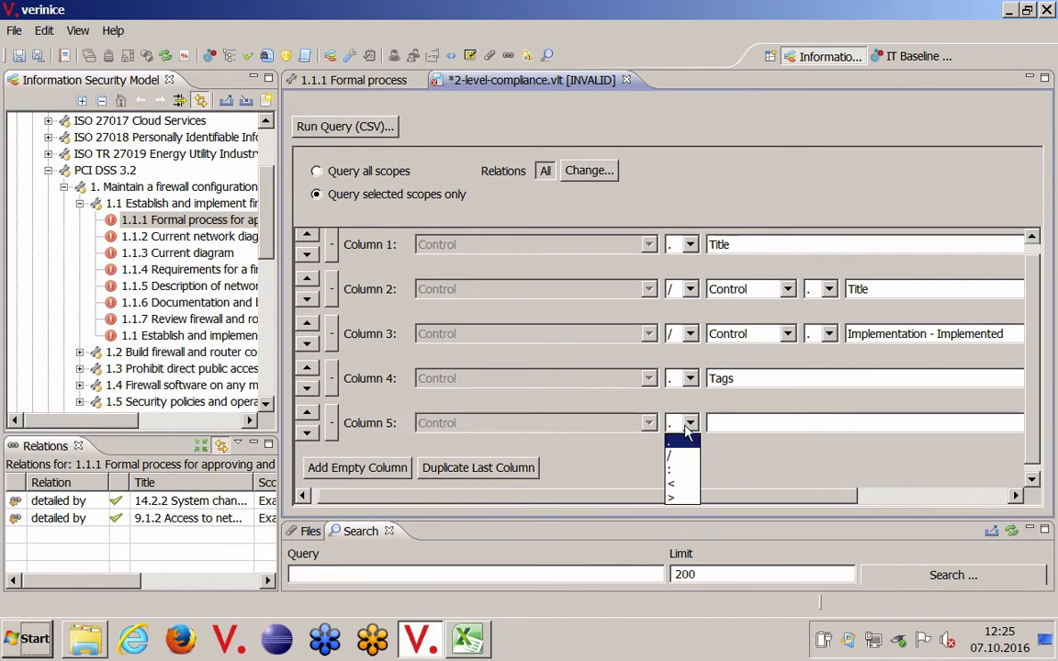
click(685, 485)
click(765, 423)
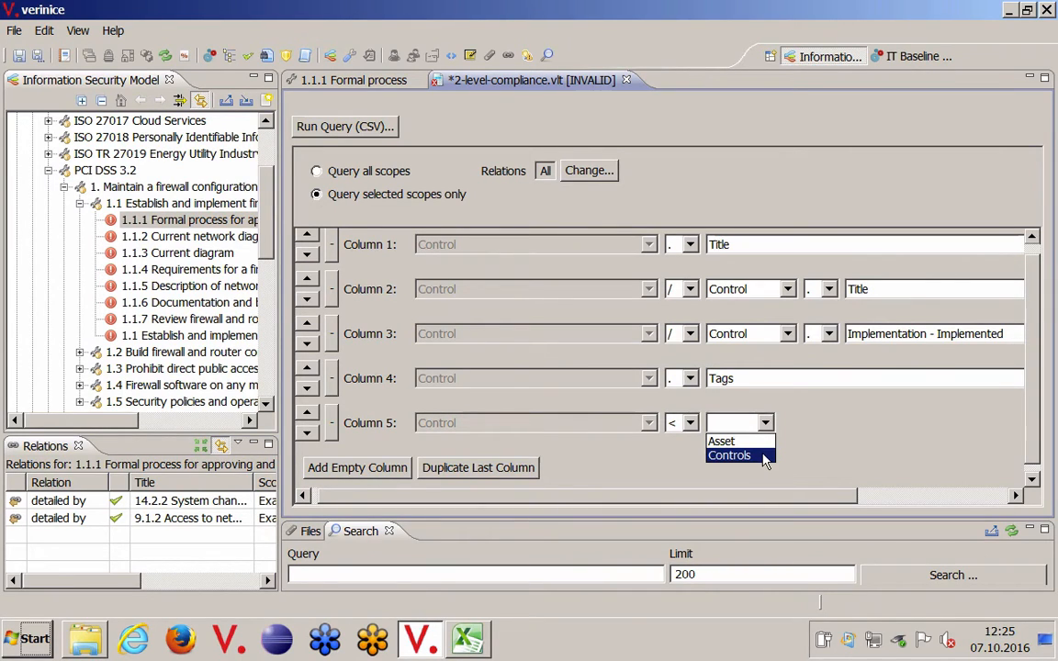
click(760, 457)
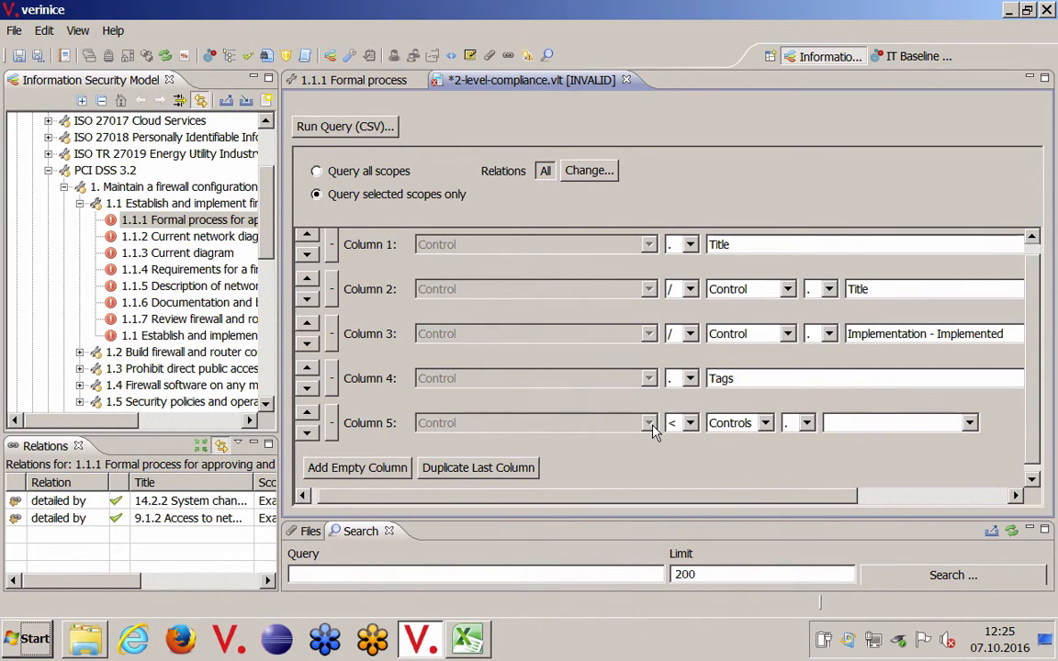
click(147, 205)
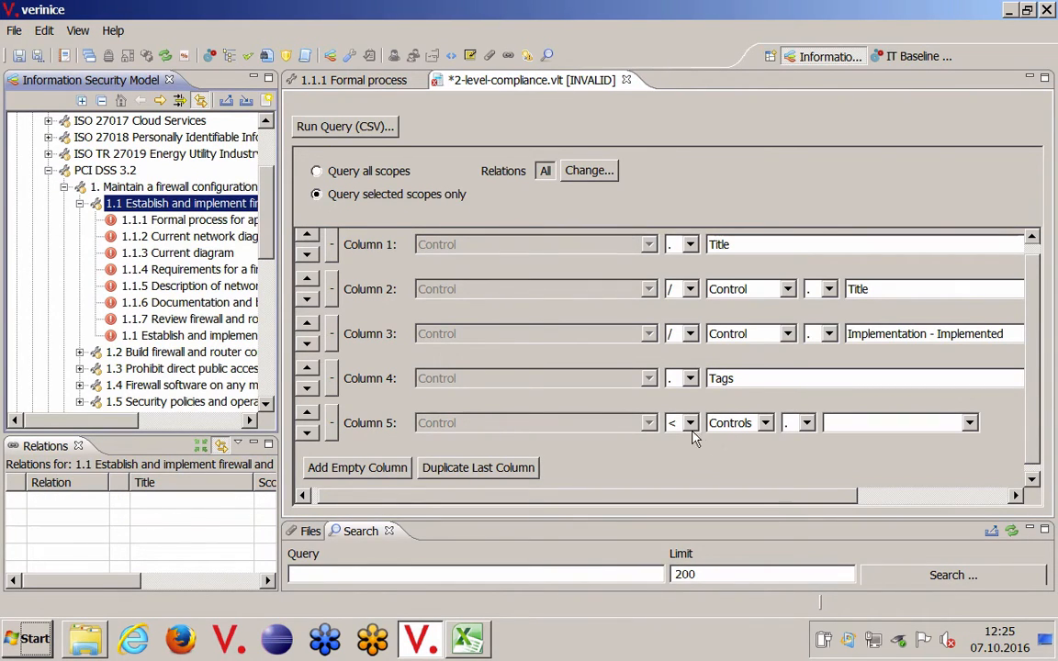
click(865, 425)
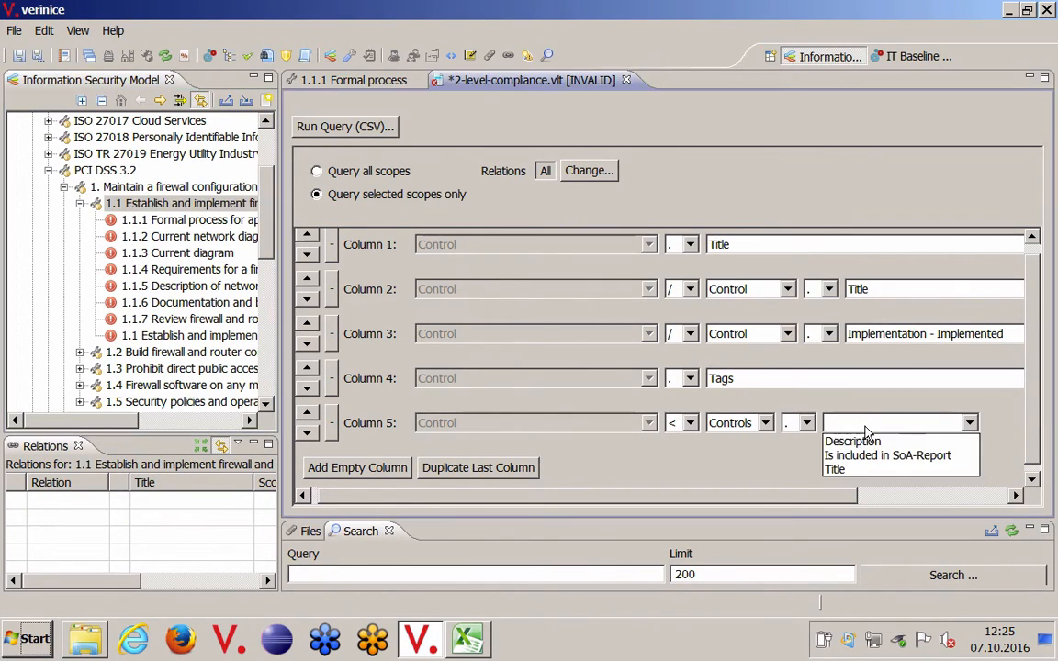
click(852, 474)
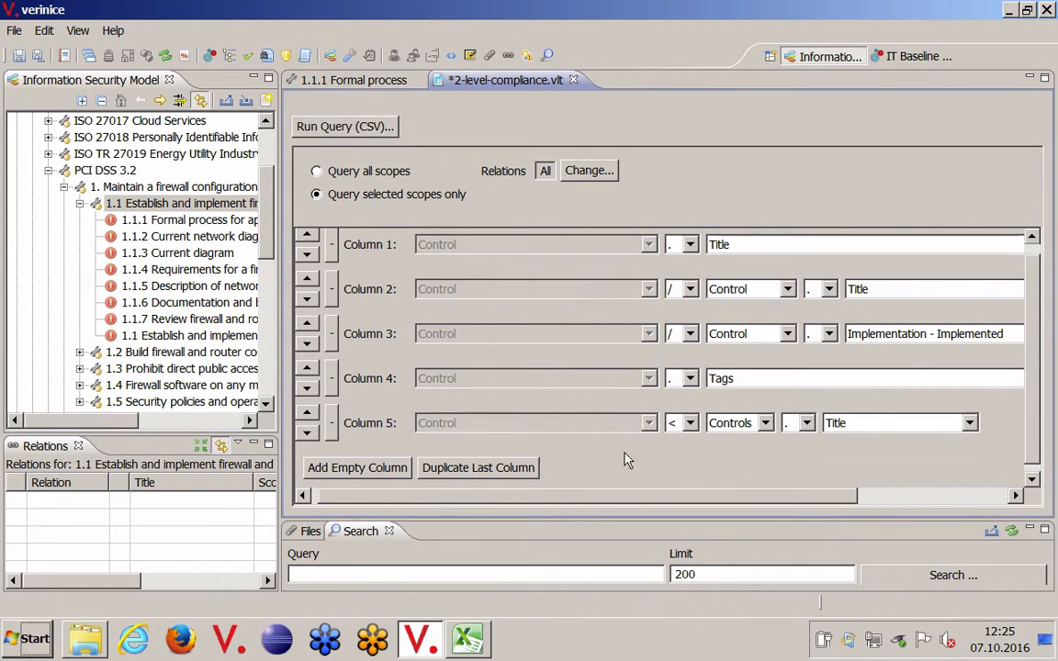
Step: Add a sixth column to the query that goes up two levels with "<" through Controls to Controls and outputs its Title
click(520, 470)
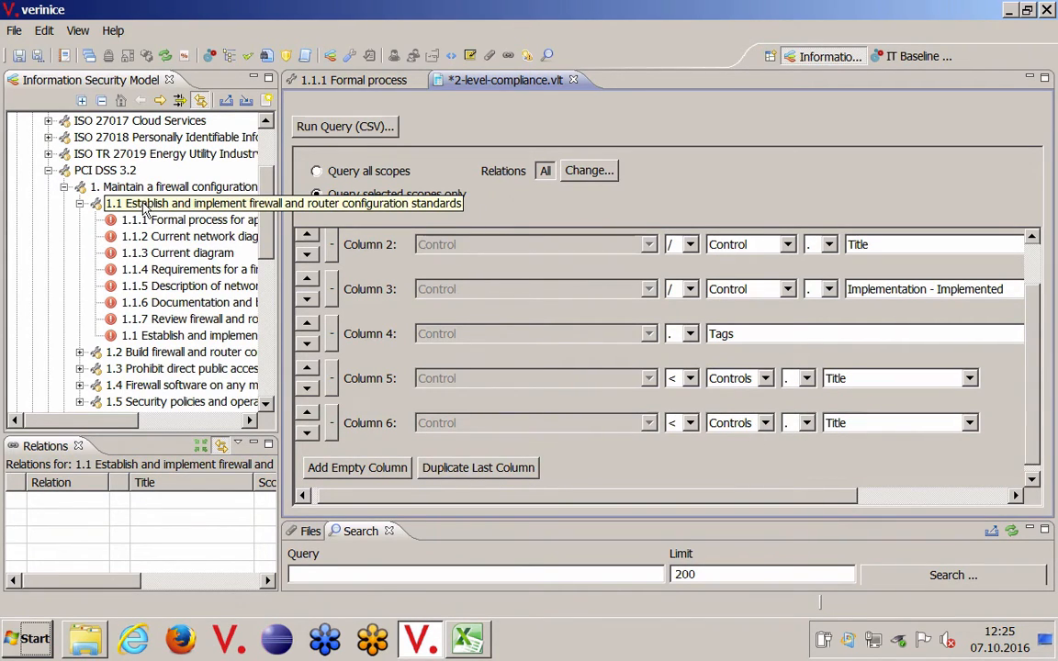
click(119, 187)
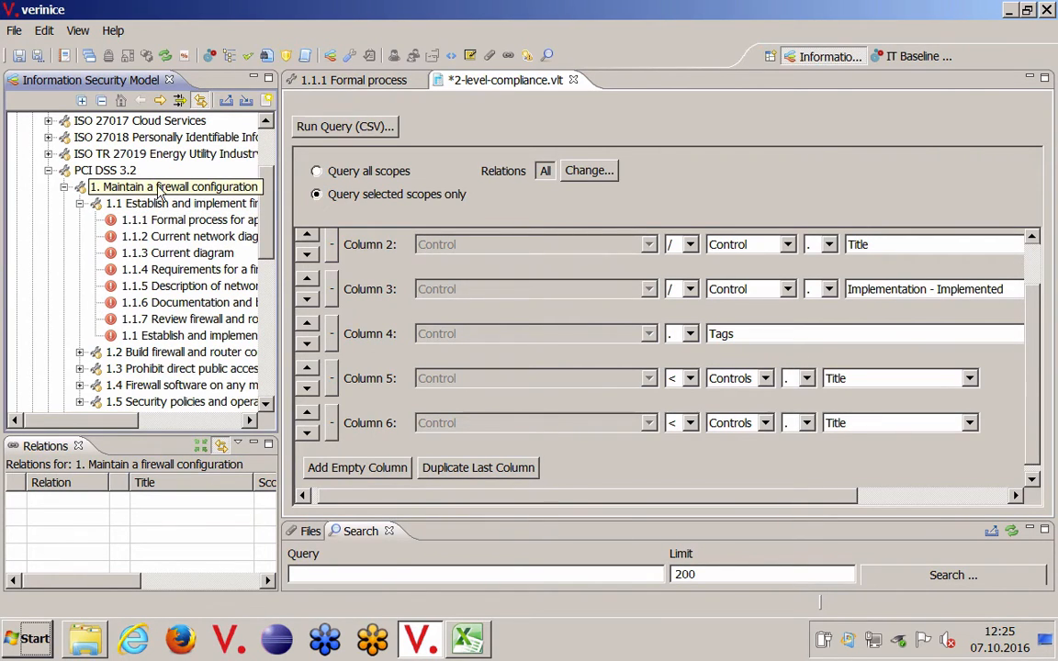
click(807, 423)
click(809, 424)
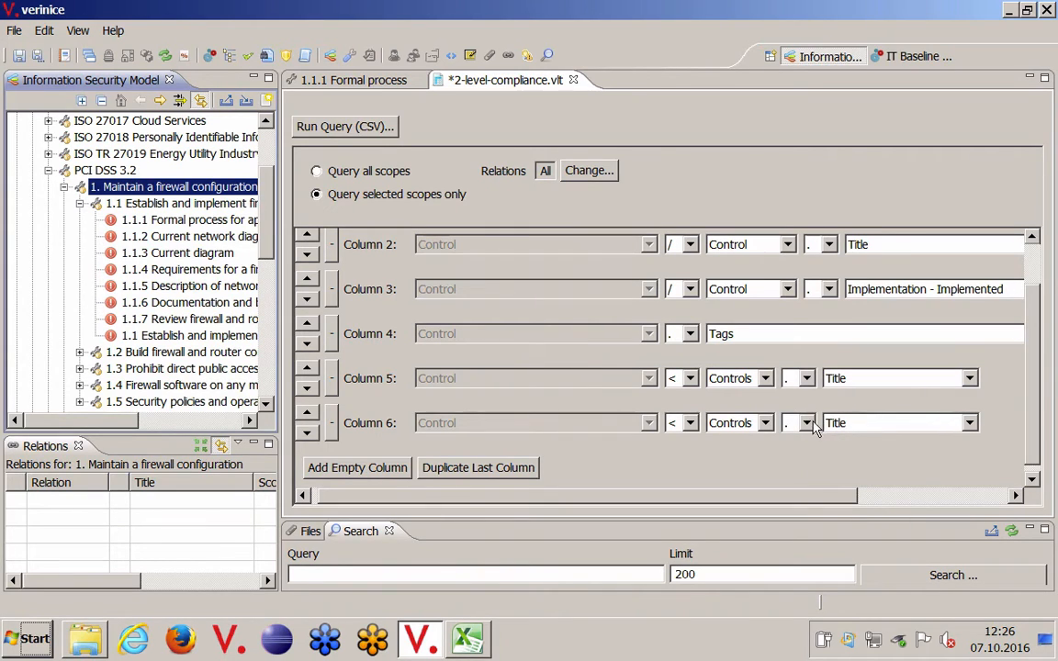
click(806, 424)
click(802, 450)
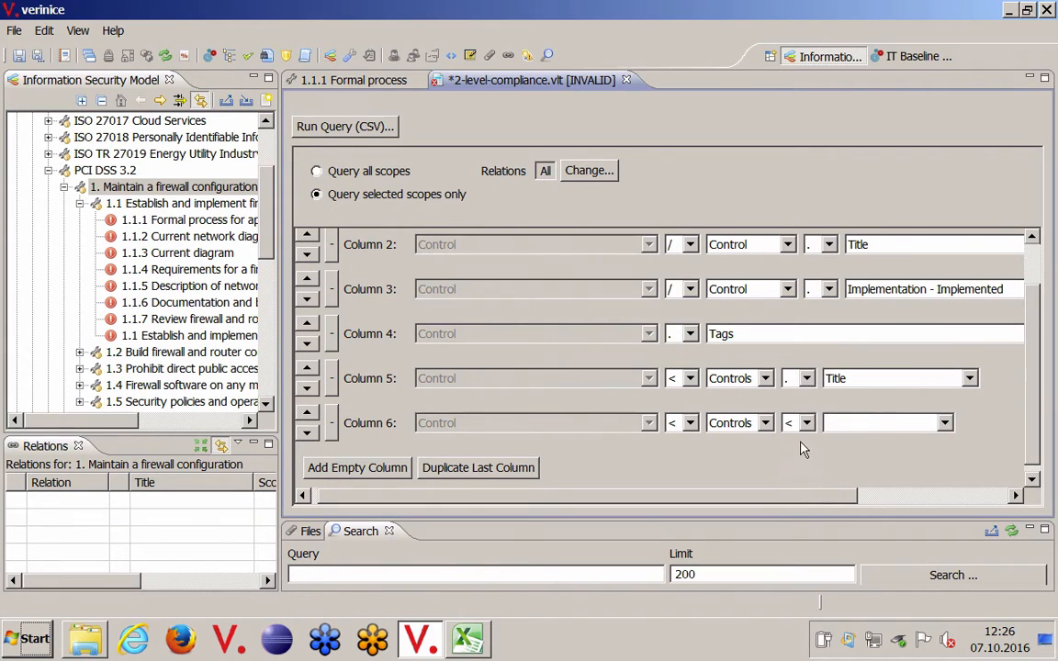
click(864, 426)
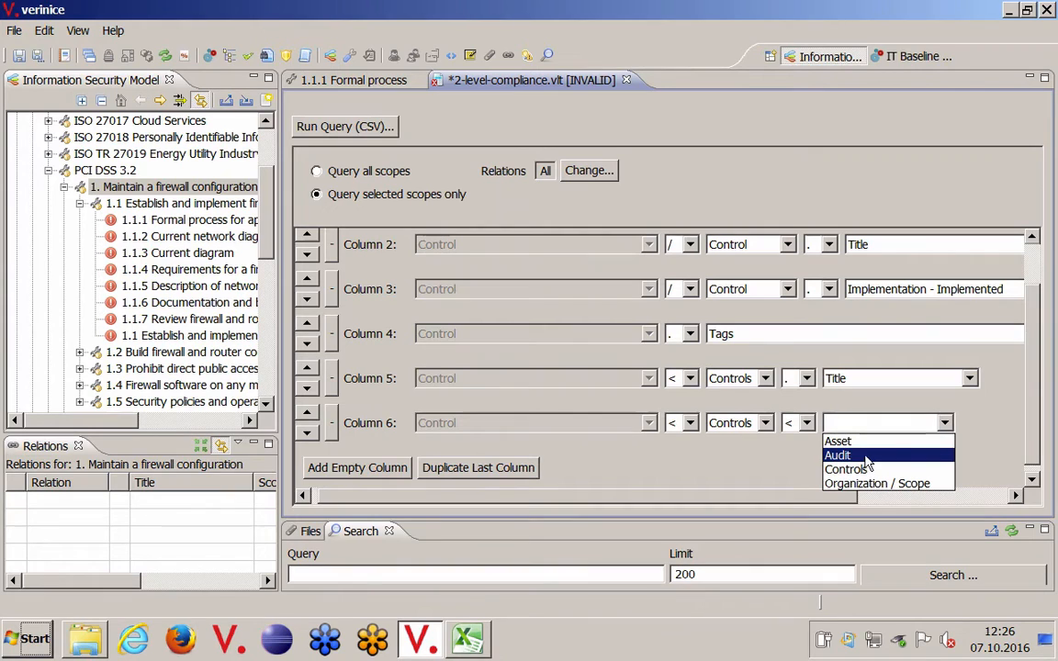
click(869, 469)
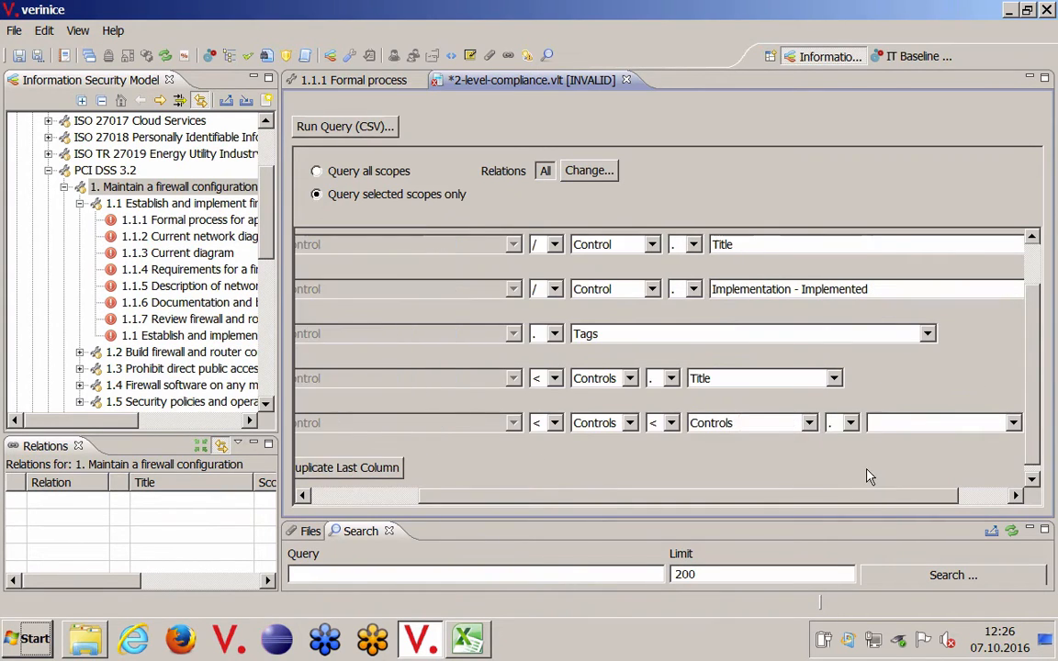
click(890, 424)
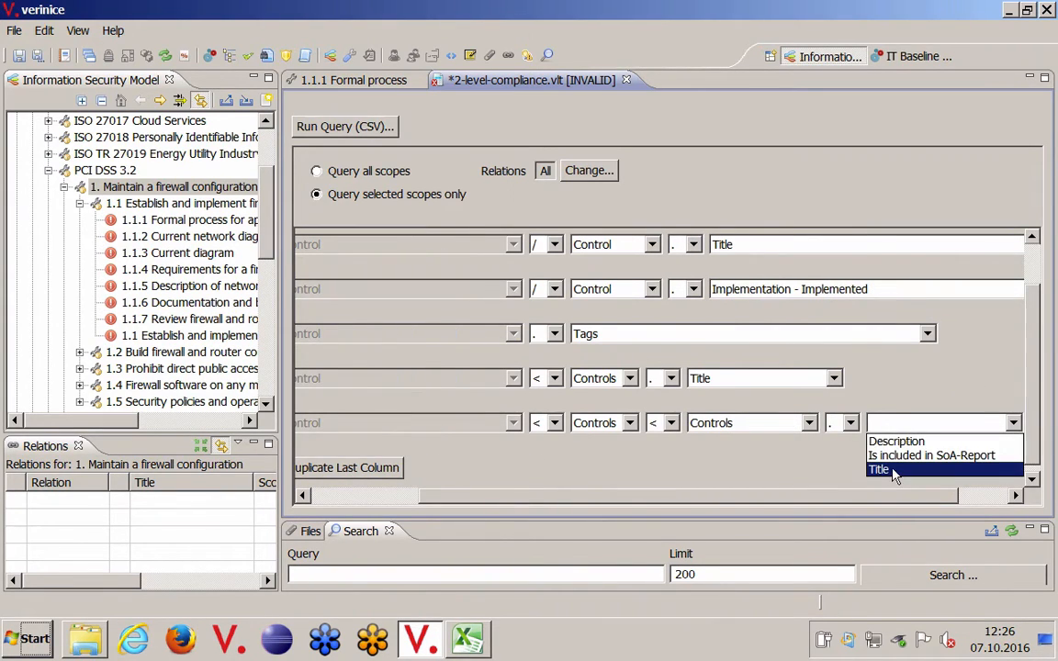
click(882, 471)
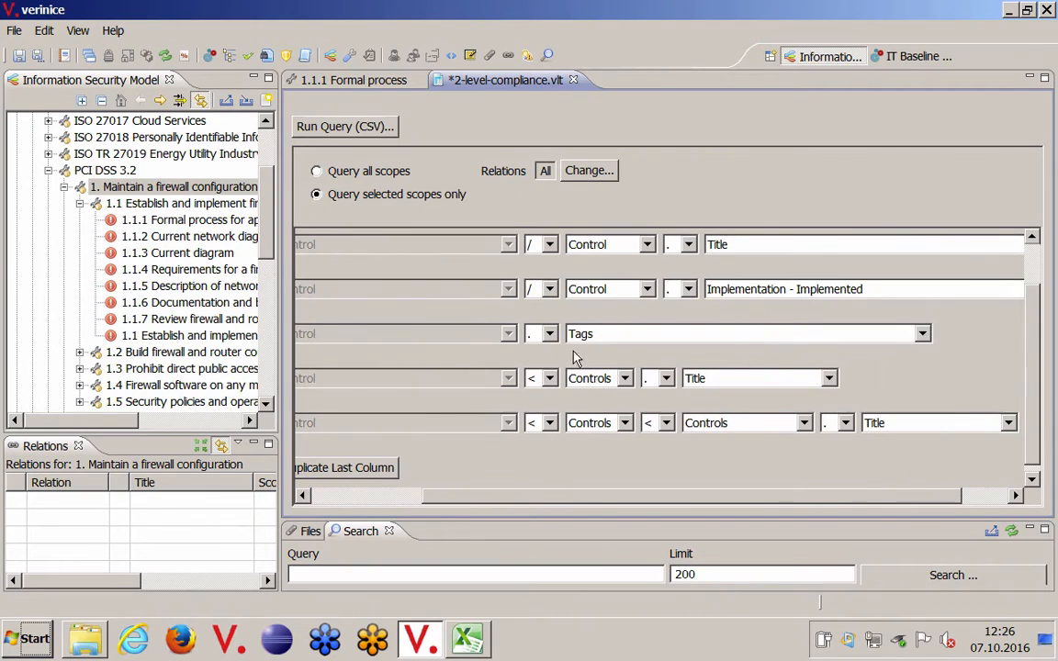
click(395, 497)
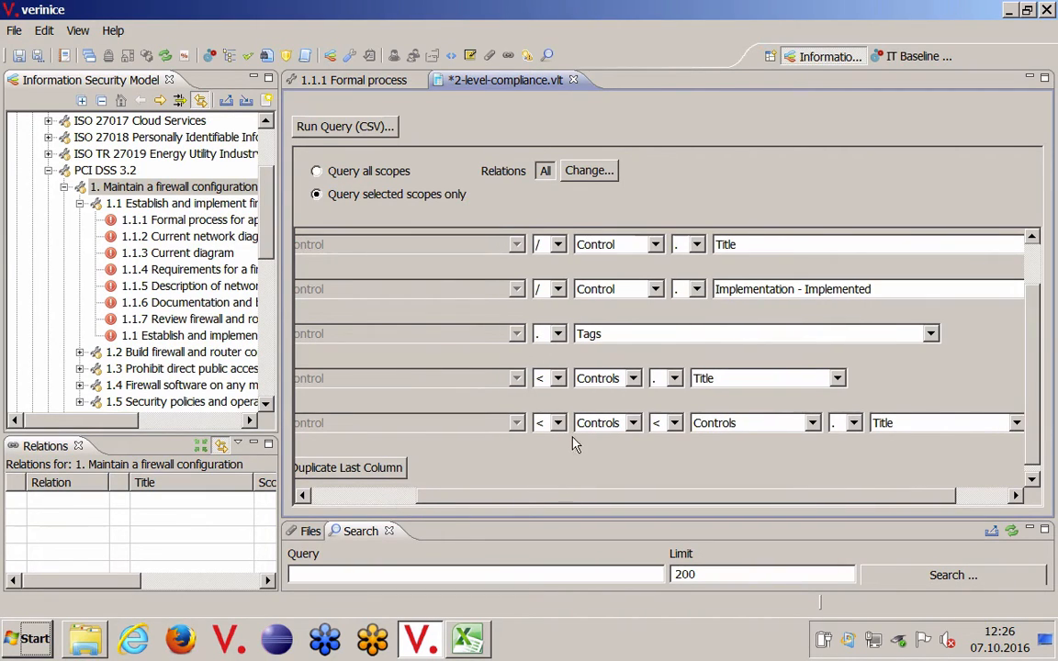
Step: Save the query and run it for 01 Example Organization Inc., exporting to 01_Example_Organization_Inc..csv on the desktop
click(19, 56)
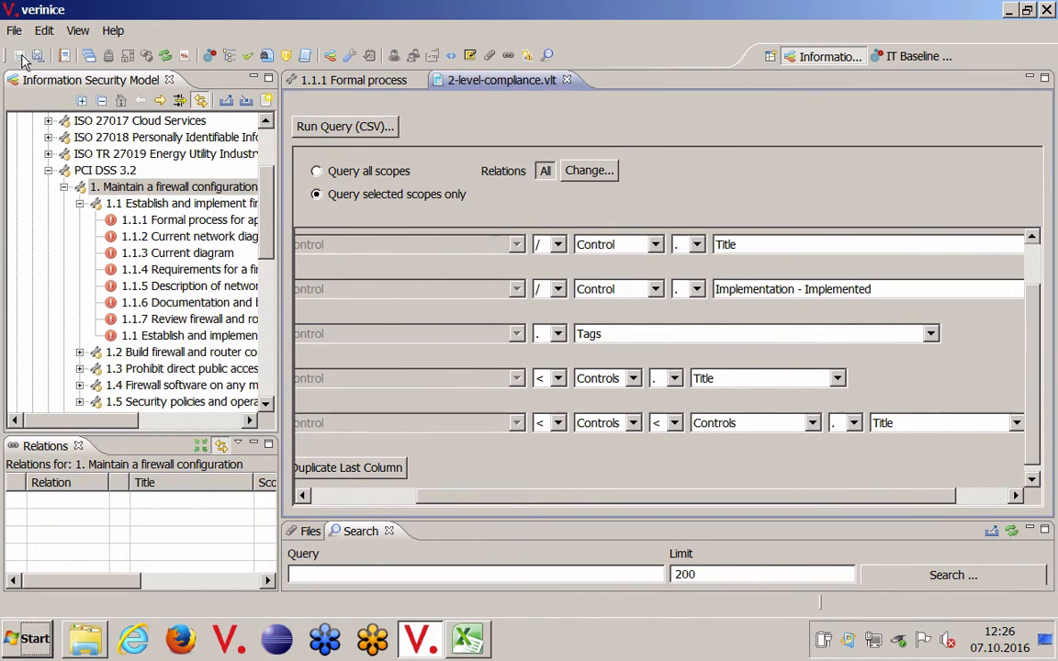
click(364, 131)
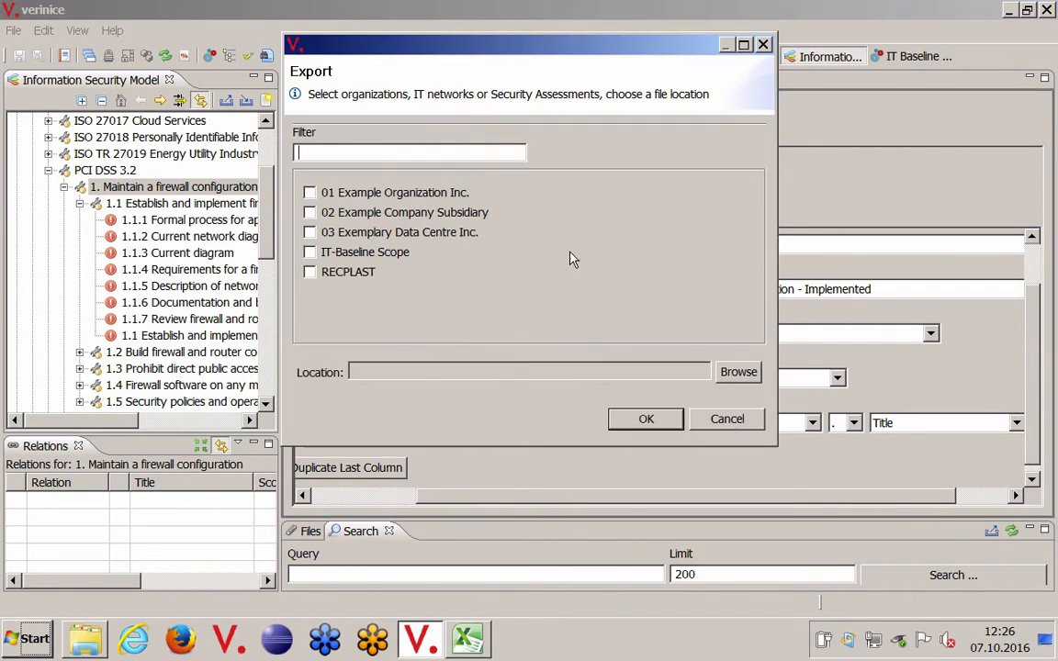
click(310, 192)
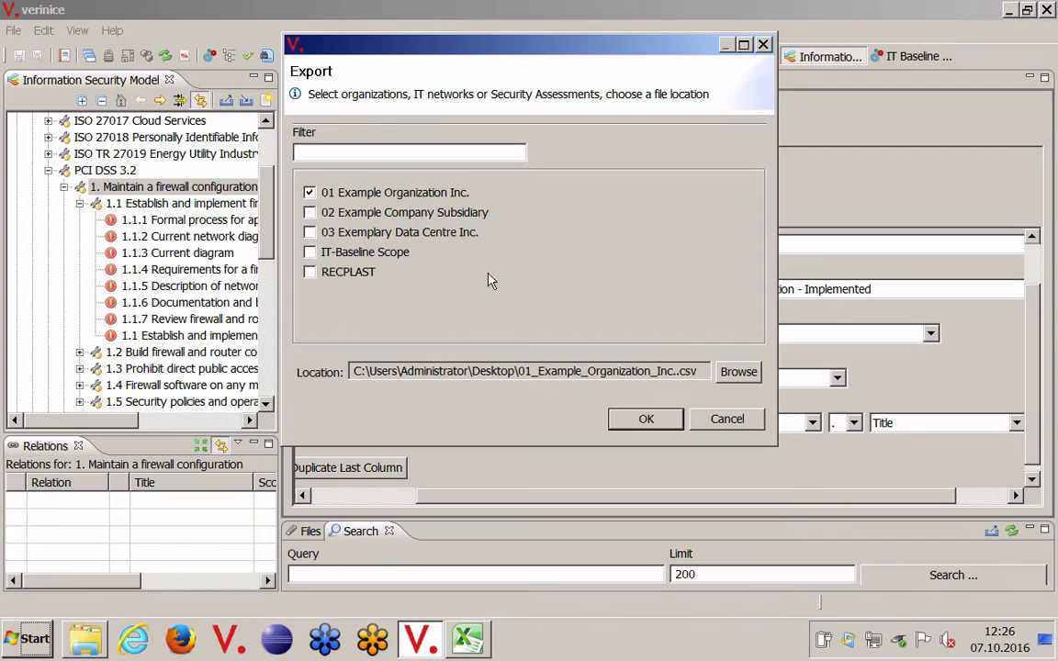
click(644, 419)
click(611, 255)
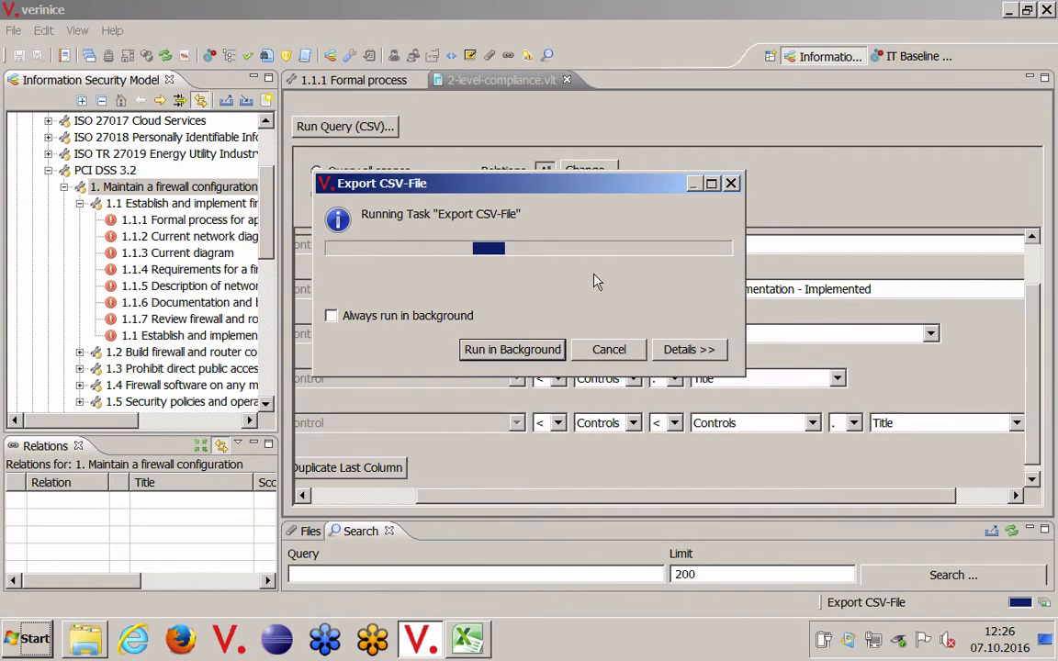
Step: Open the exported 01_Example_Organization_Inc..csv from the desktop in Excel and widen columns A and B so the control titles are readable
click(1009, 10)
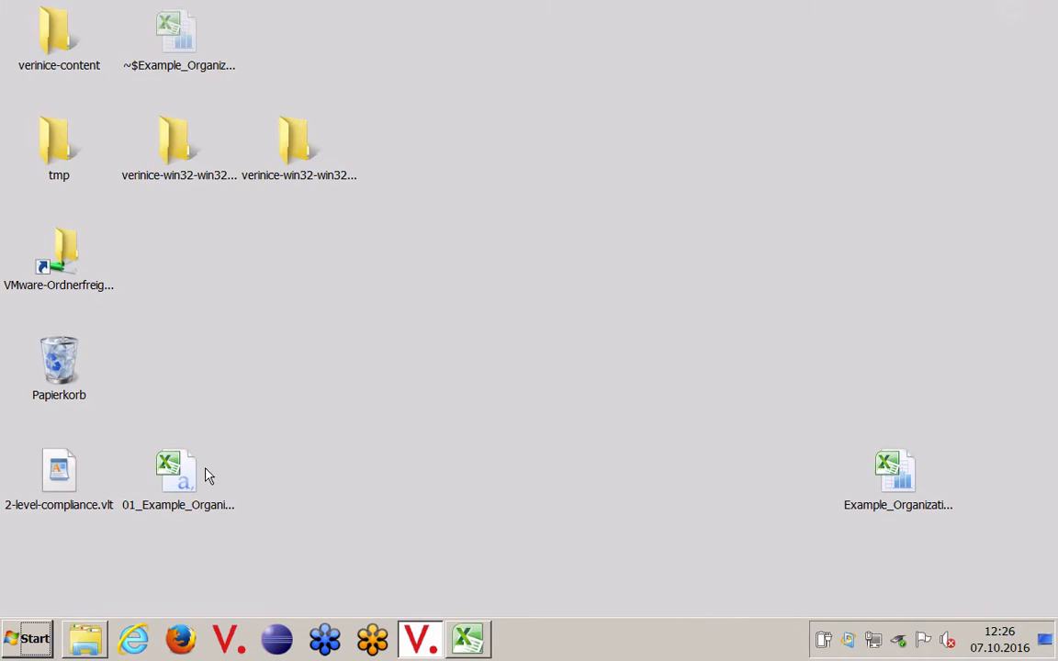
double_click(174, 468)
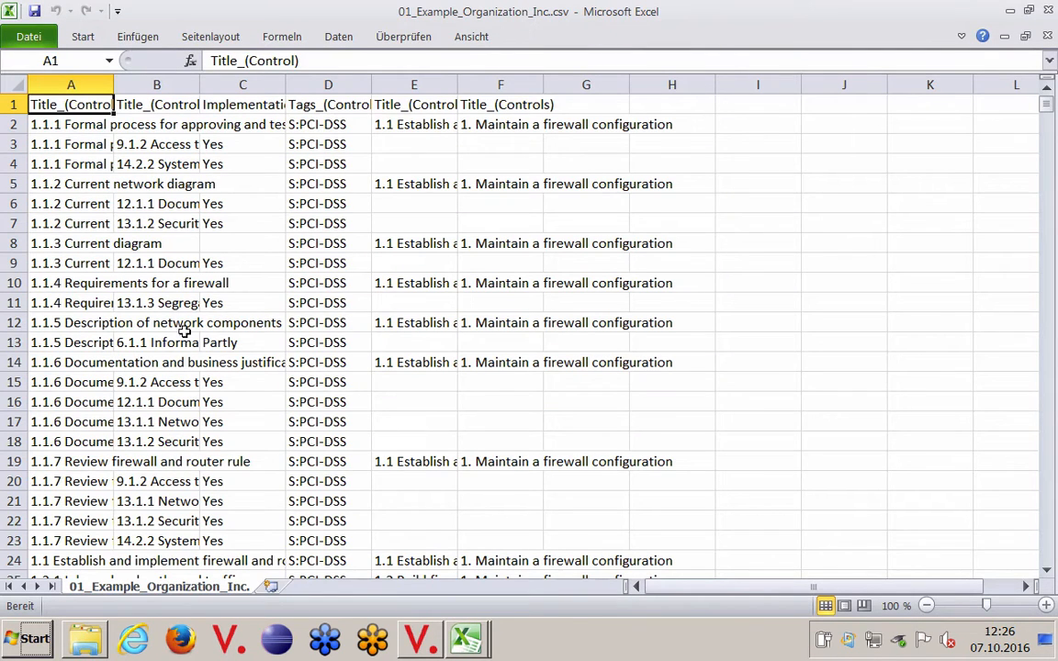
drag(110, 84, 293, 85)
click(189, 85)
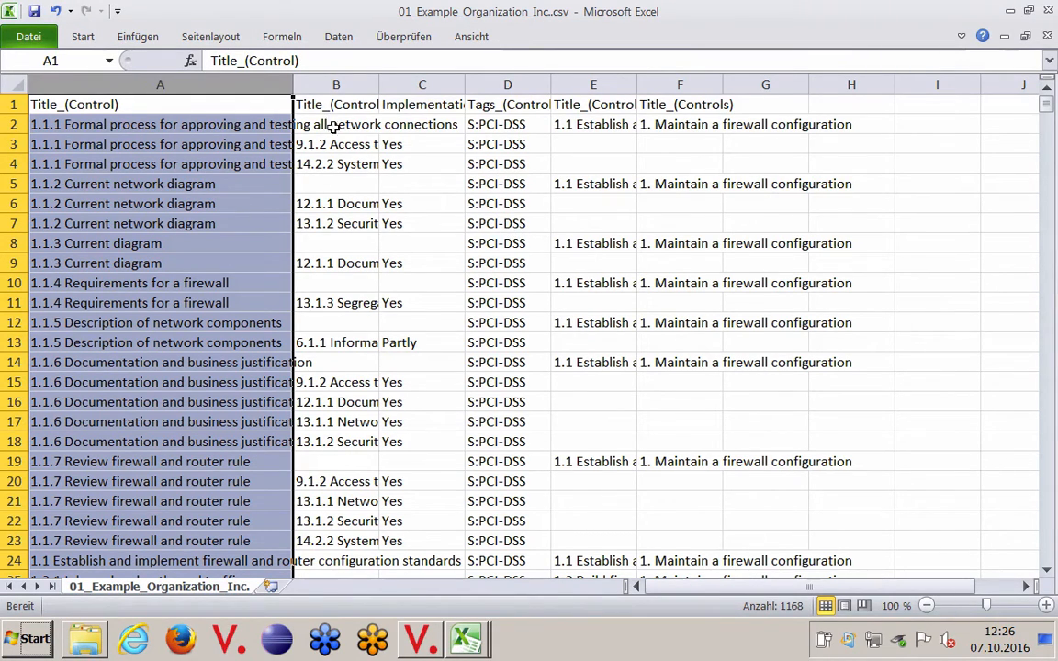
click(356, 83)
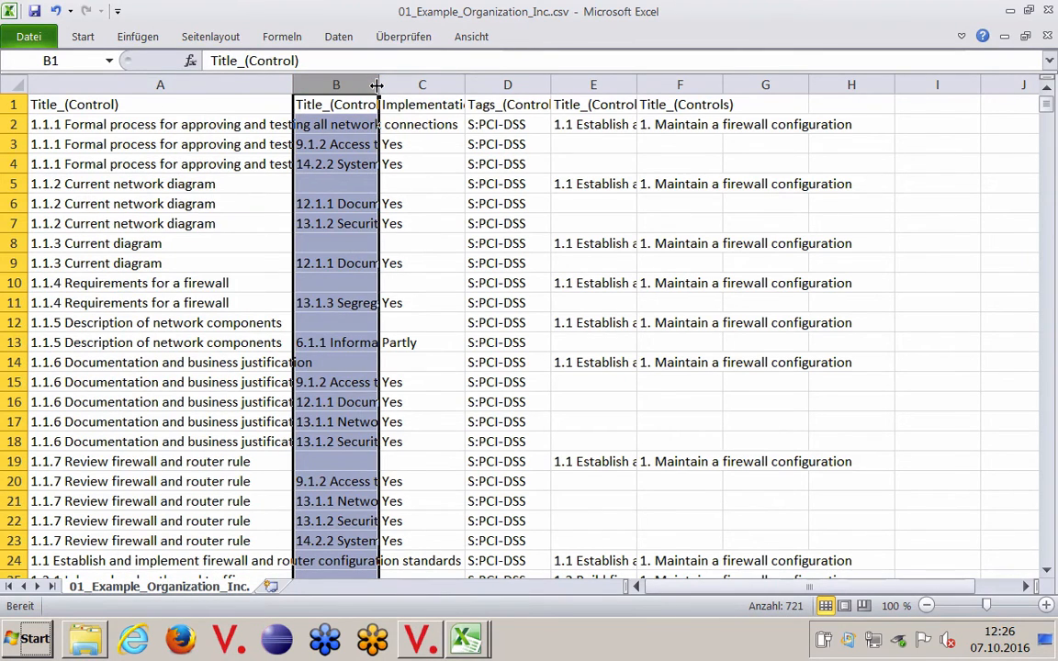
drag(379, 84, 554, 76)
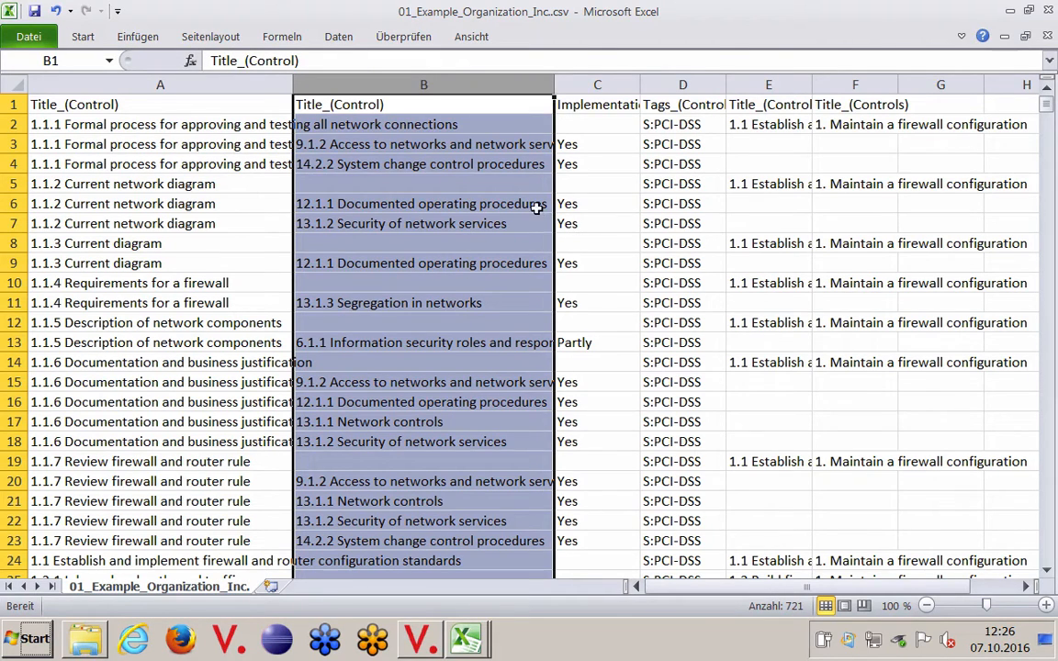
Step: Check the linked controls and implementation status in rows 6 and 7, and the two parent group titles in E2 and F2
drag(528, 205, 585, 225)
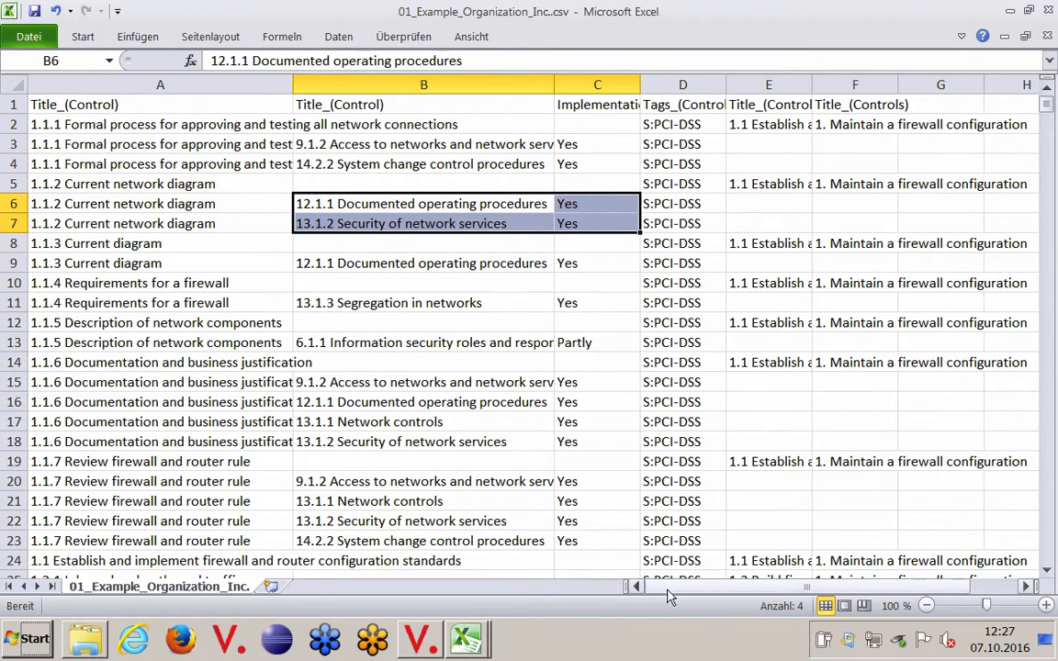
drag(669, 588, 695, 589)
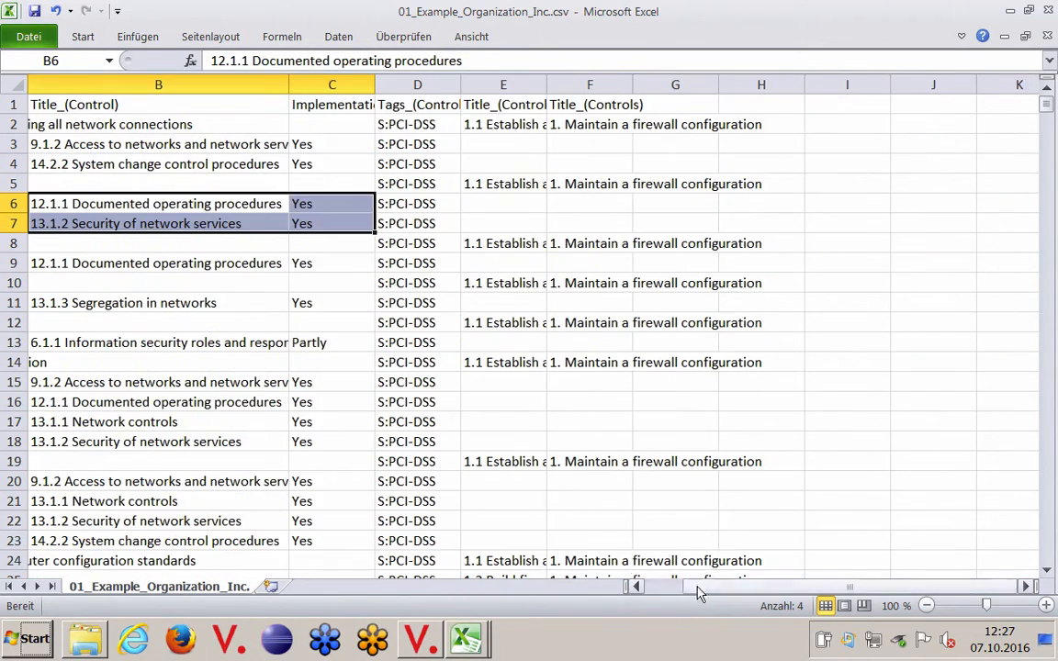
click(470, 123)
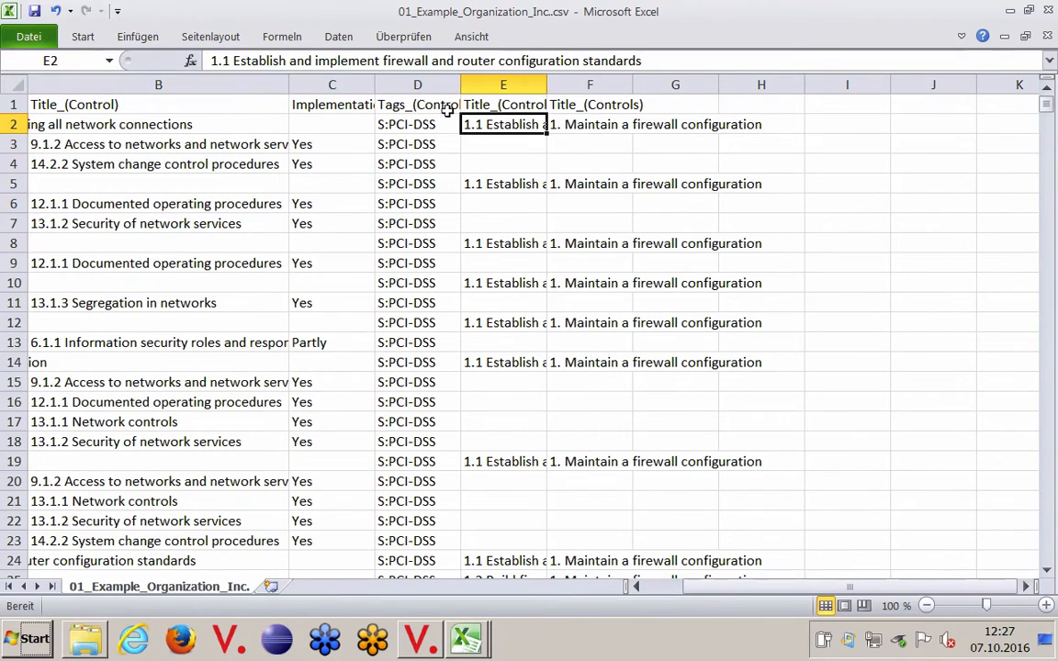
click(589, 125)
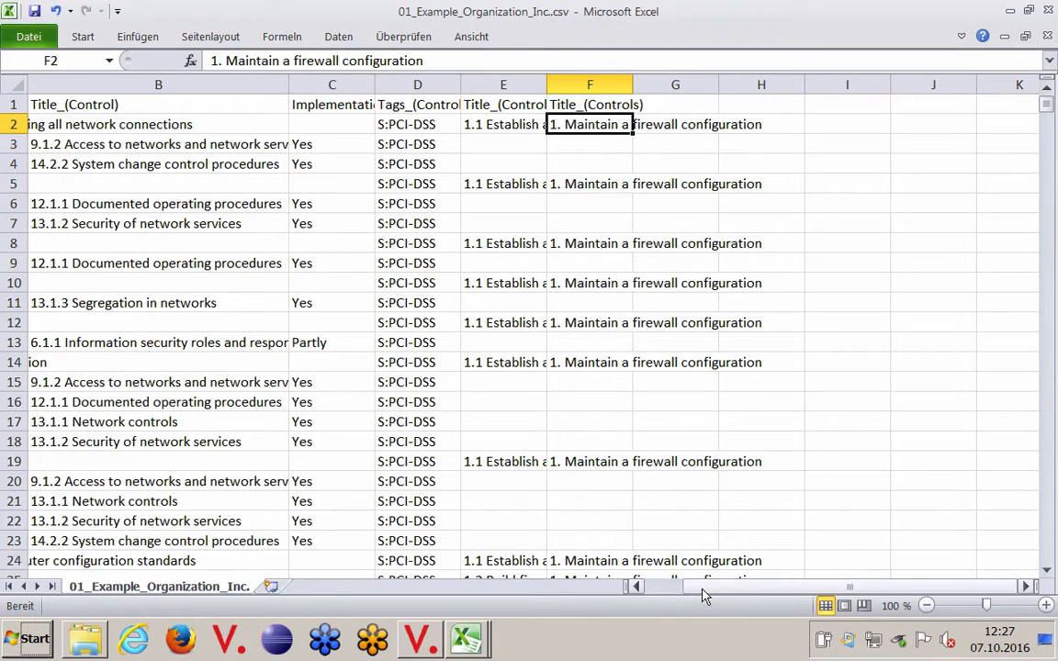
drag(703, 593, 676, 588)
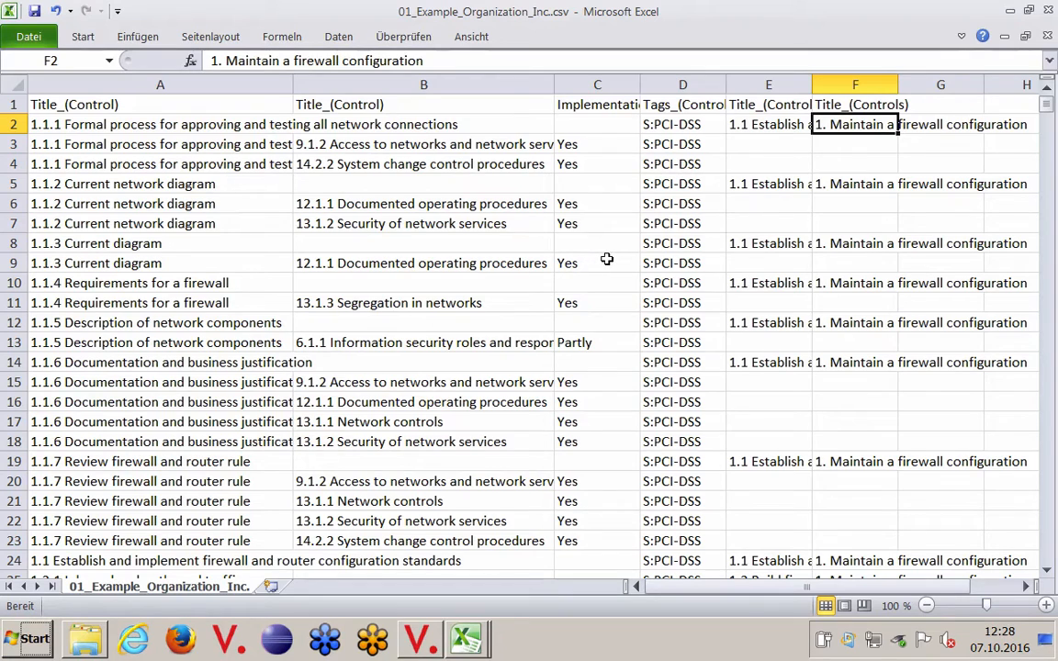
Step: Turn on filtering for the table and filter the Tags column to show only S:PCI-DSS
click(961, 36)
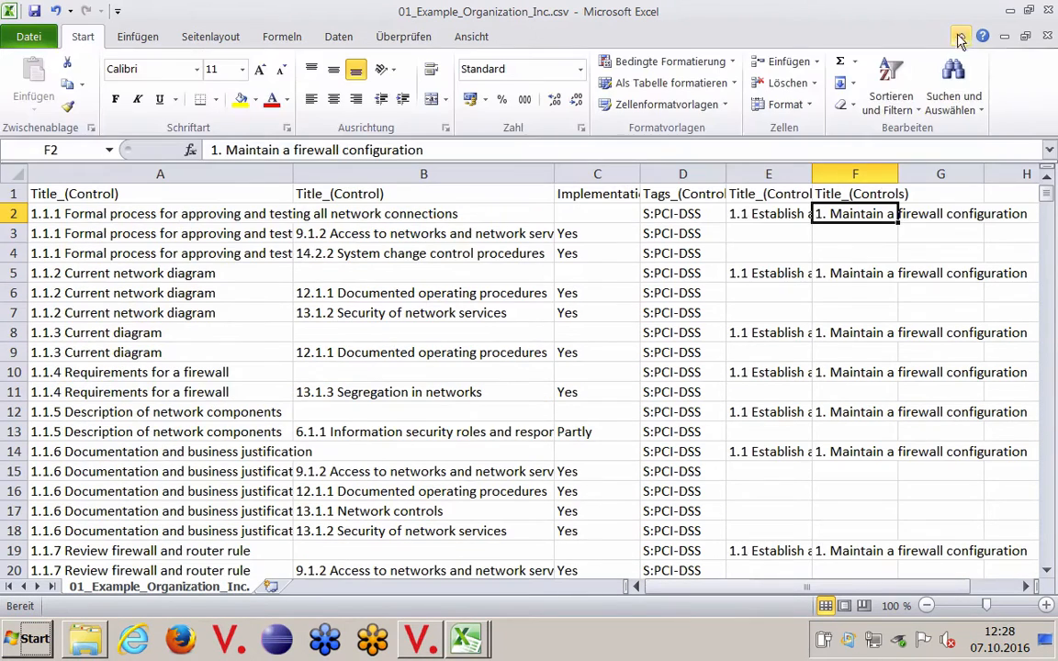
click(680, 232)
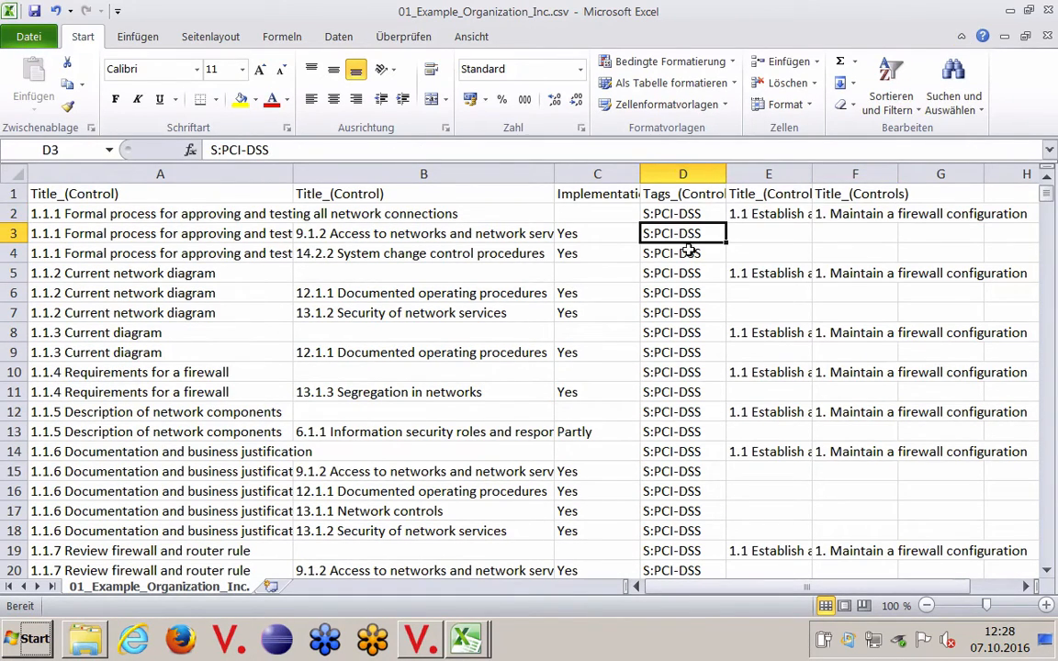
click(340, 38)
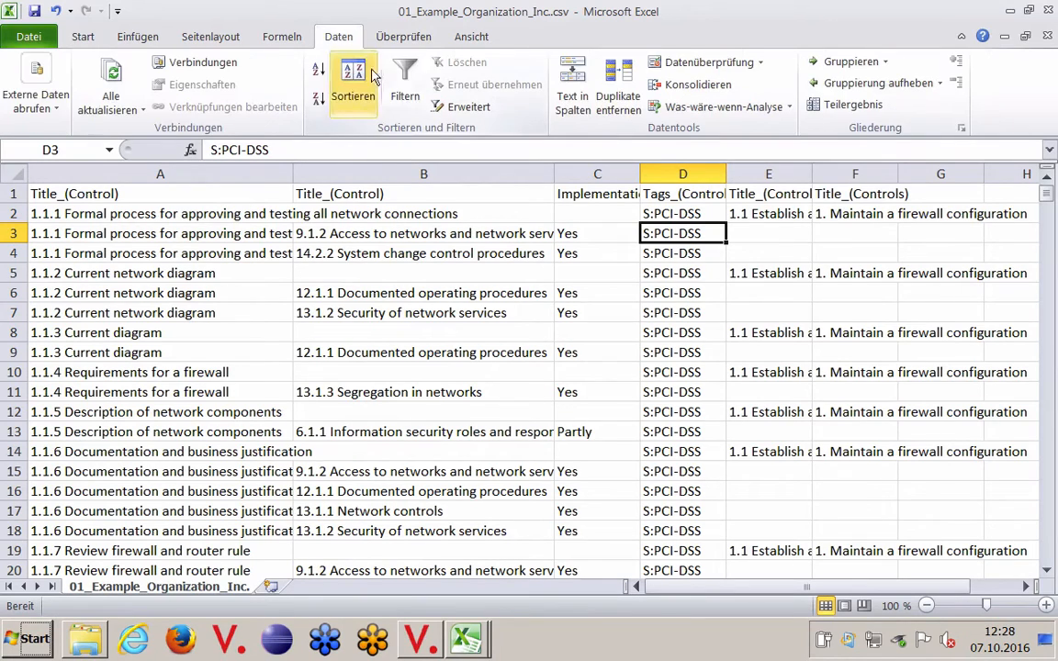
click(409, 87)
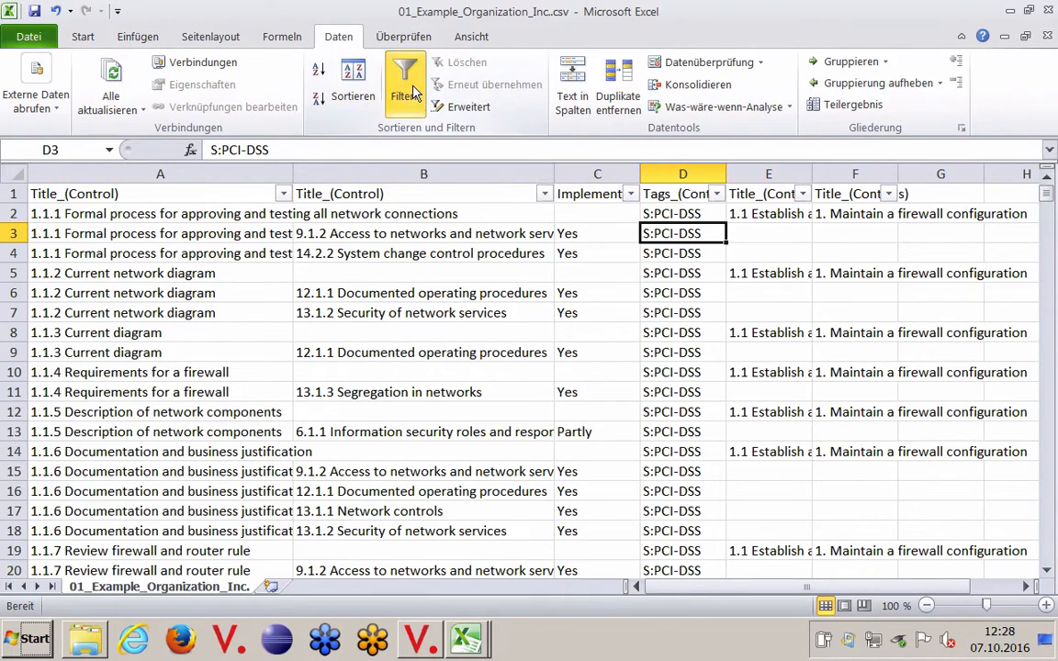
click(718, 194)
click(507, 381)
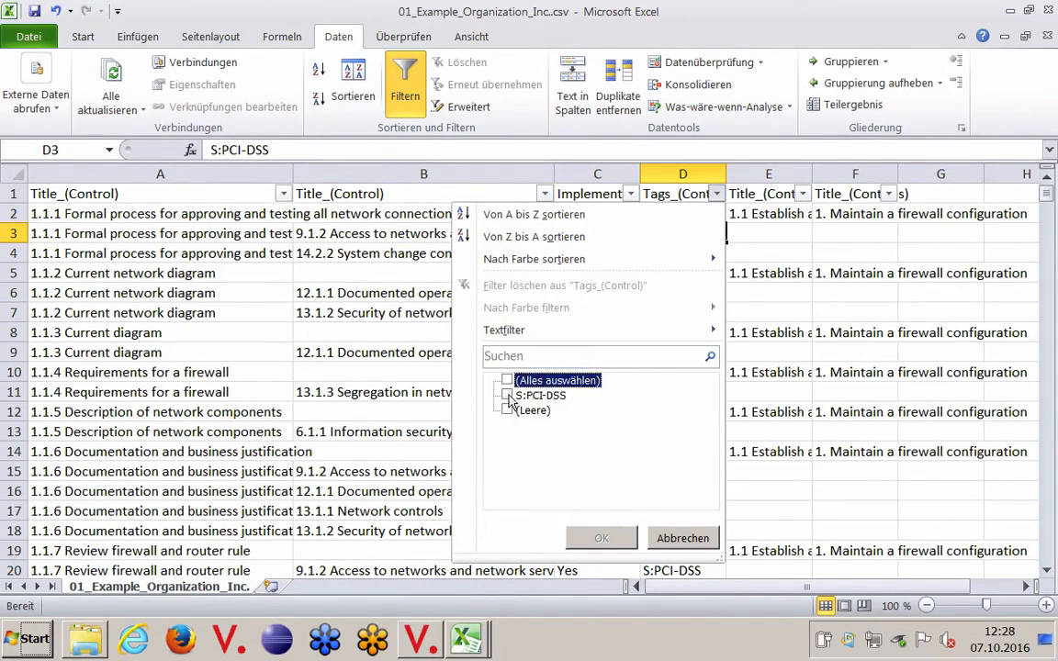
click(507, 395)
click(602, 538)
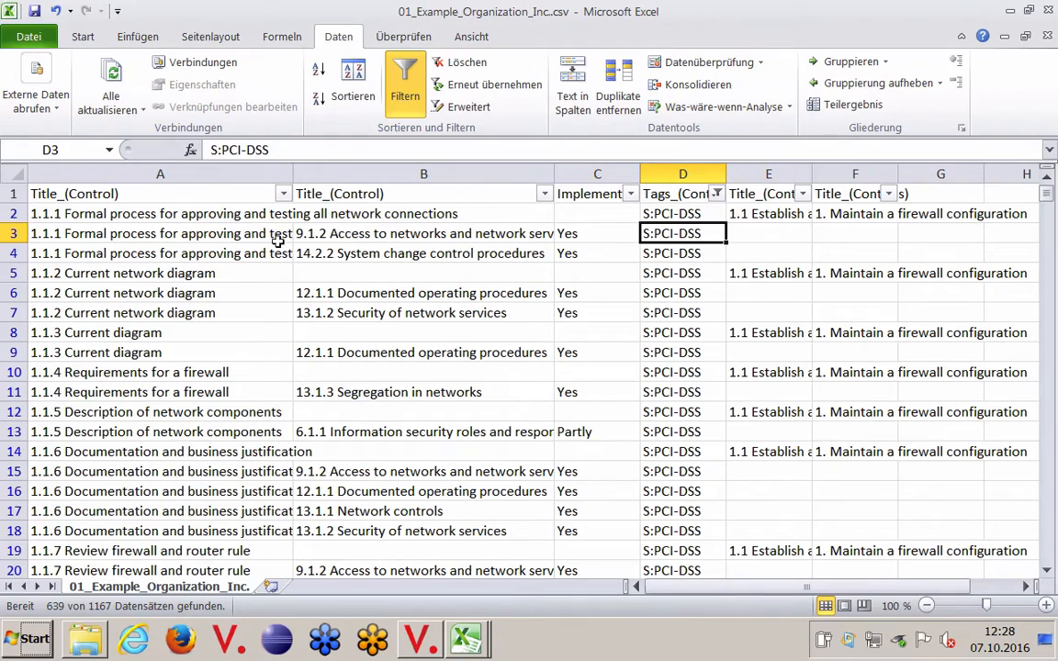
Step: Try to select the blank cells with Go To Special, starting from the single cell F3
drag(13, 213, 11, 250)
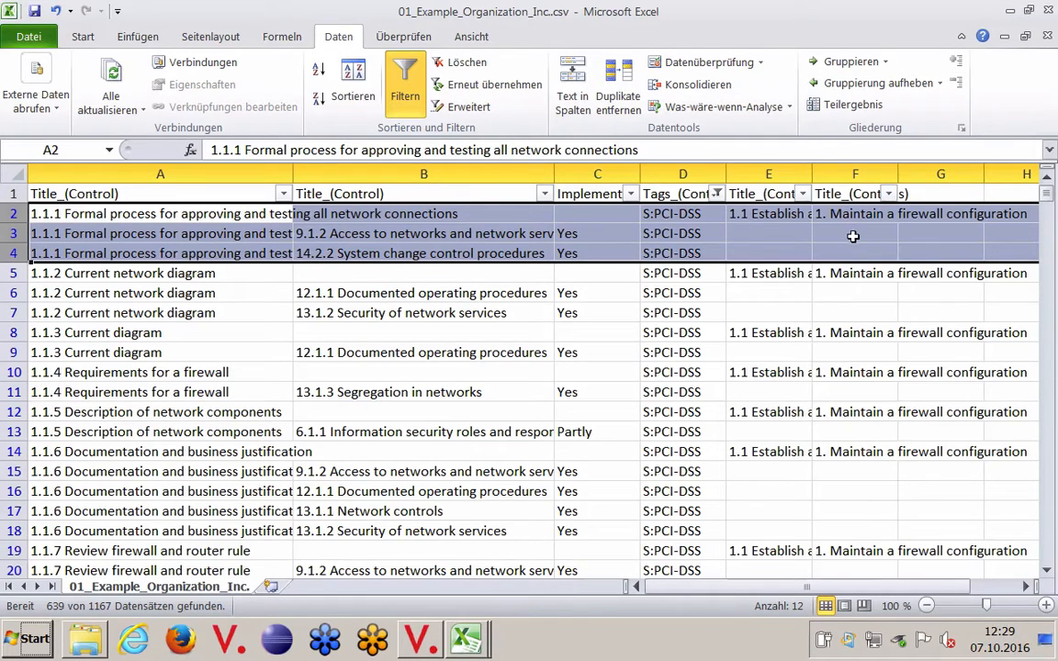
click(850, 237)
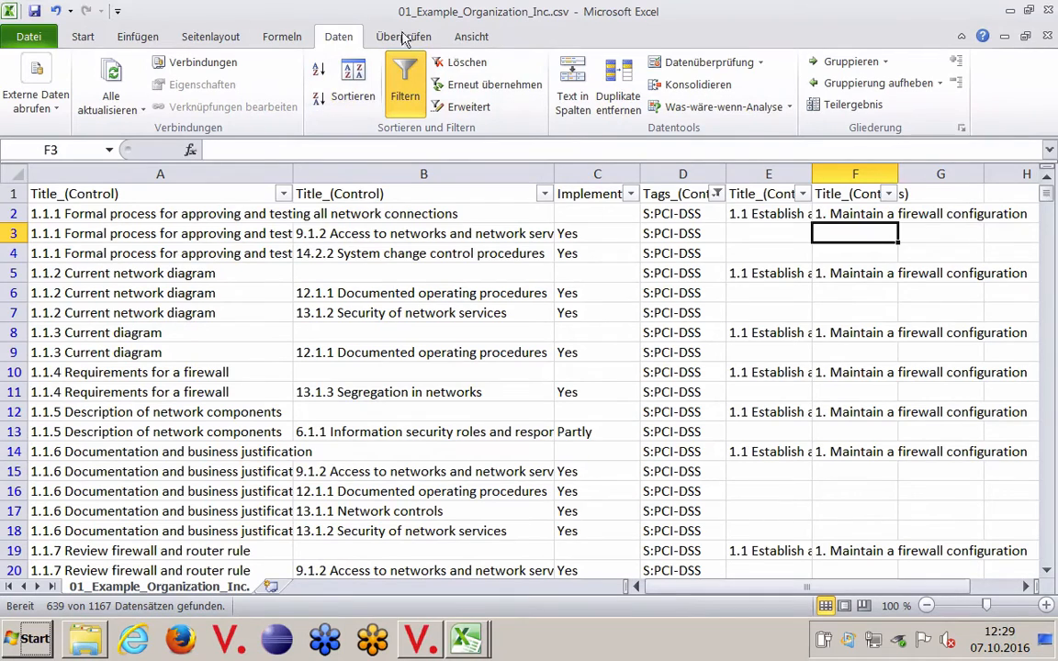
click(472, 38)
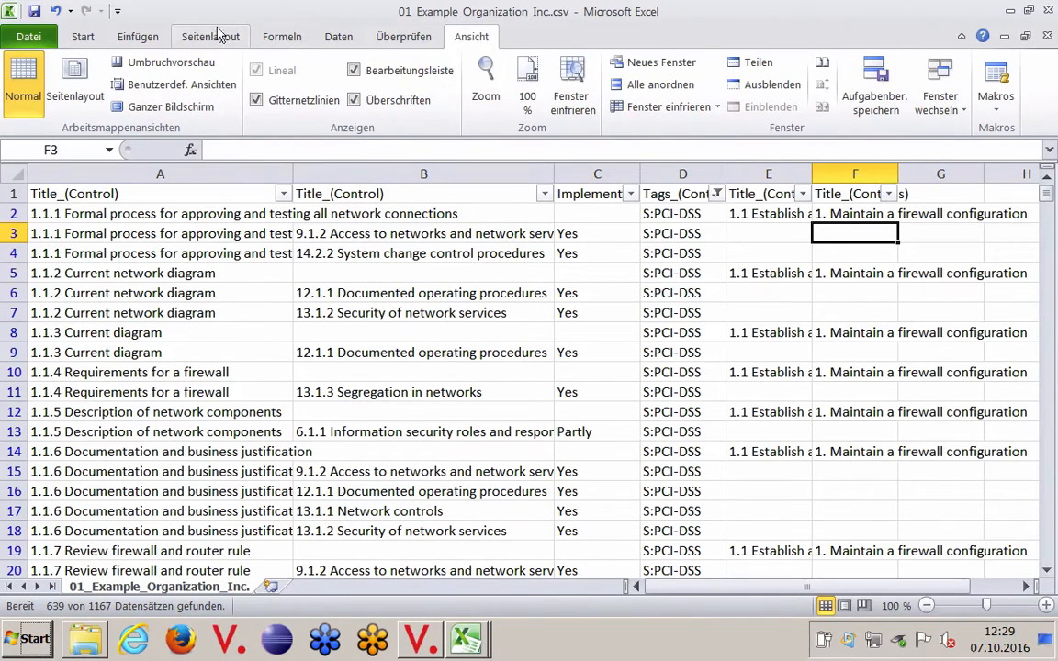
click(82, 37)
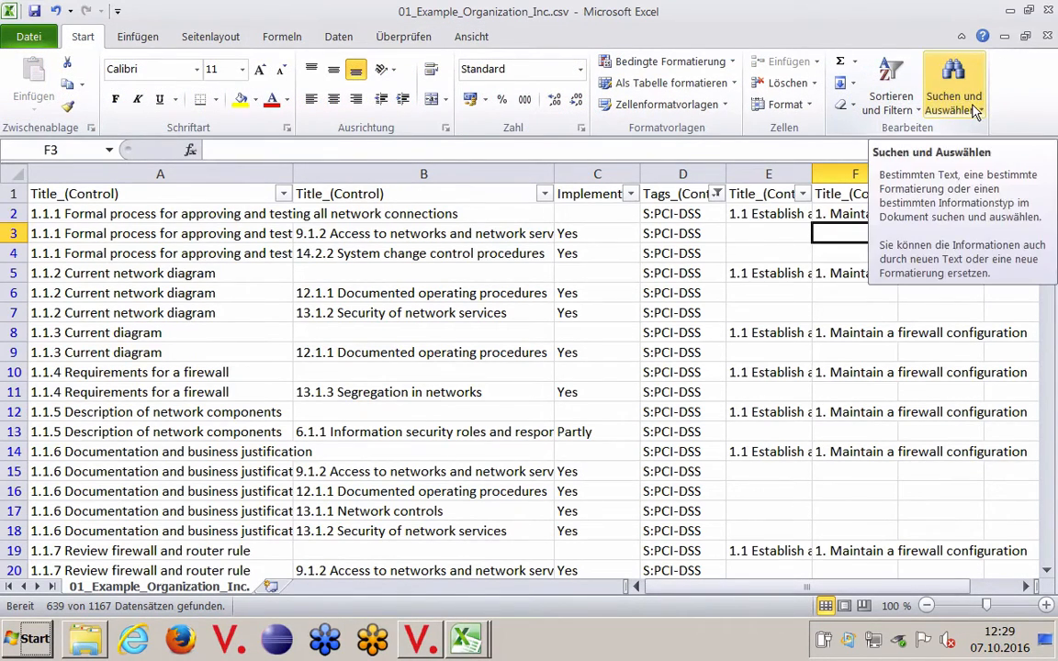
click(974, 111)
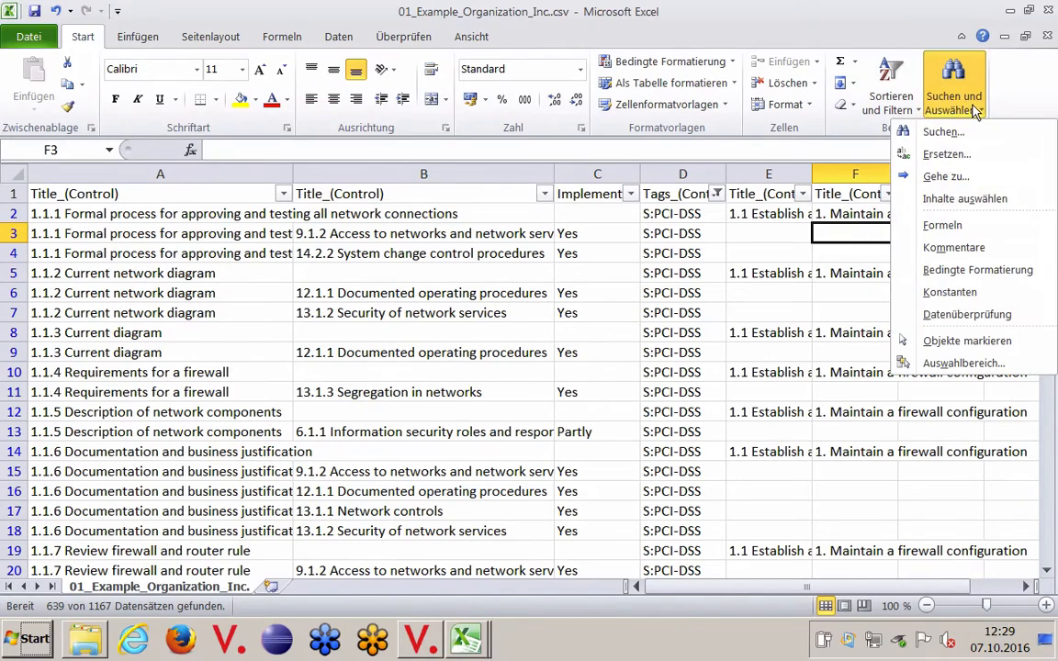
click(968, 202)
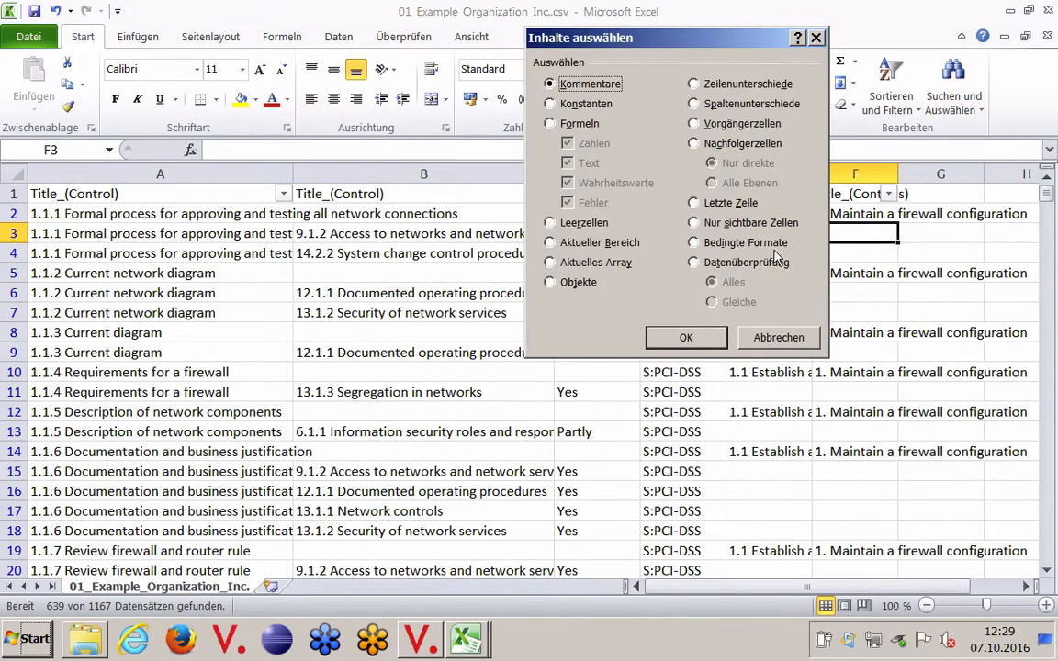
click(565, 226)
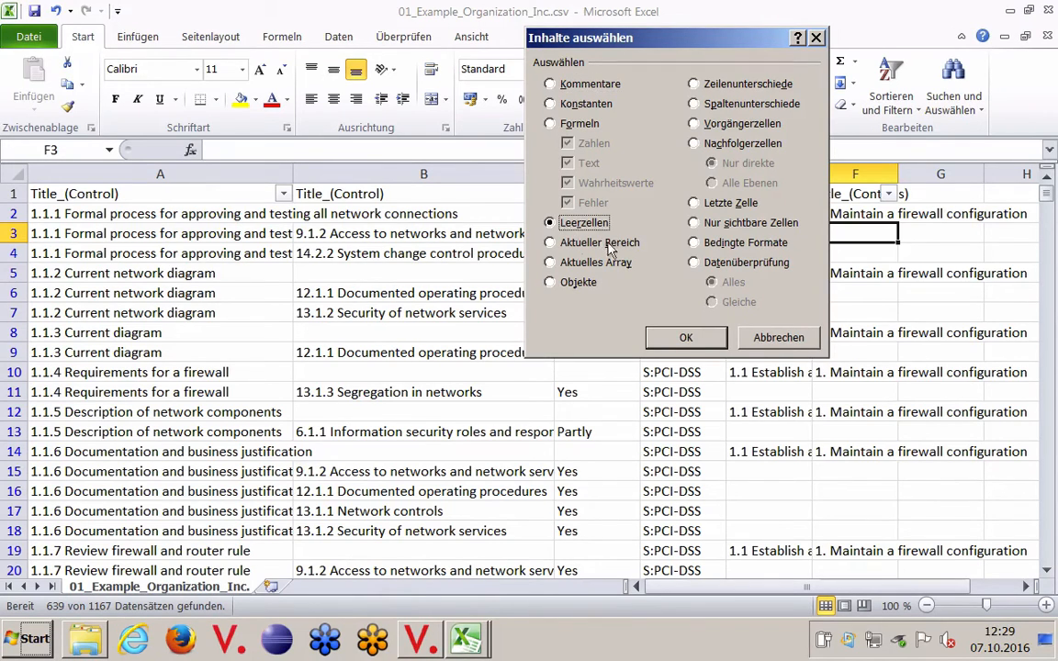
click(685, 338)
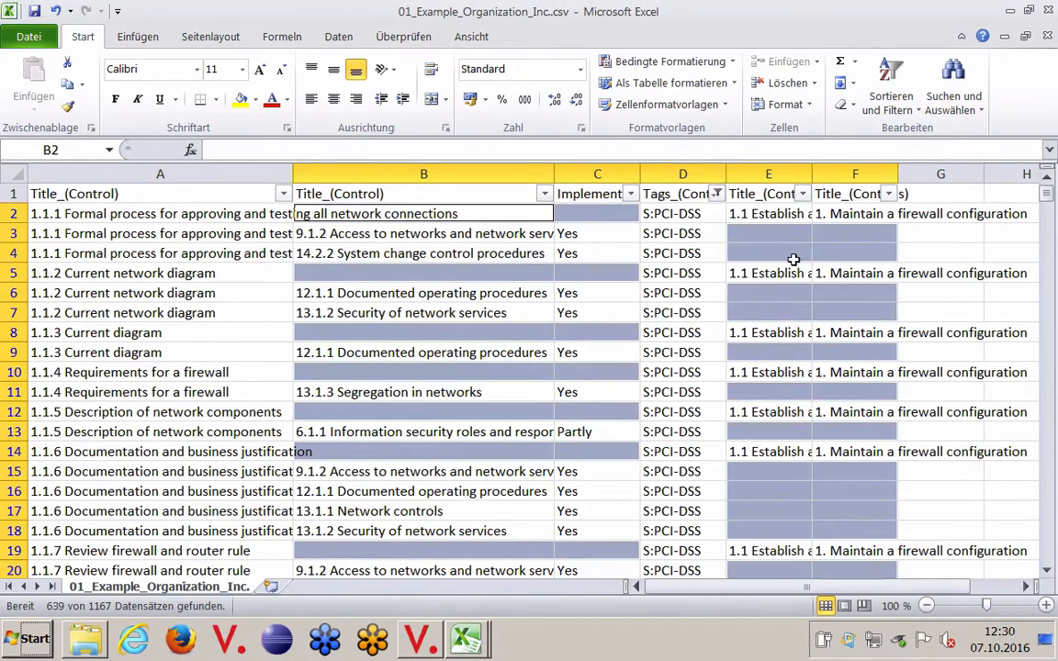
Step: Select only the blank cells in column F, which holds the main requirement titles
click(855, 174)
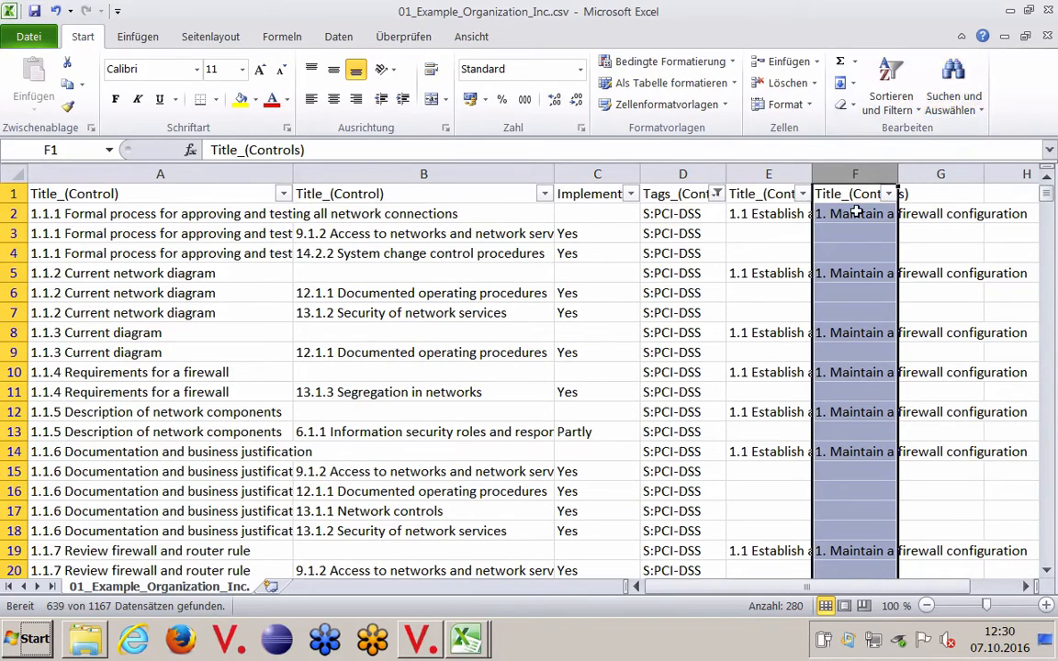
click(974, 109)
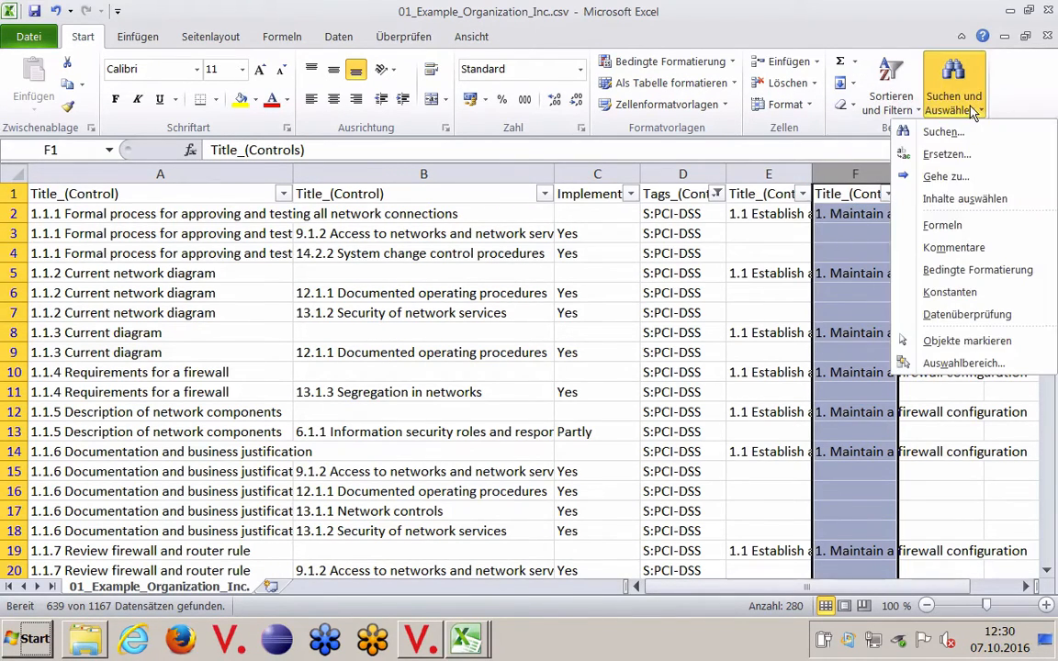
click(966, 199)
click(579, 223)
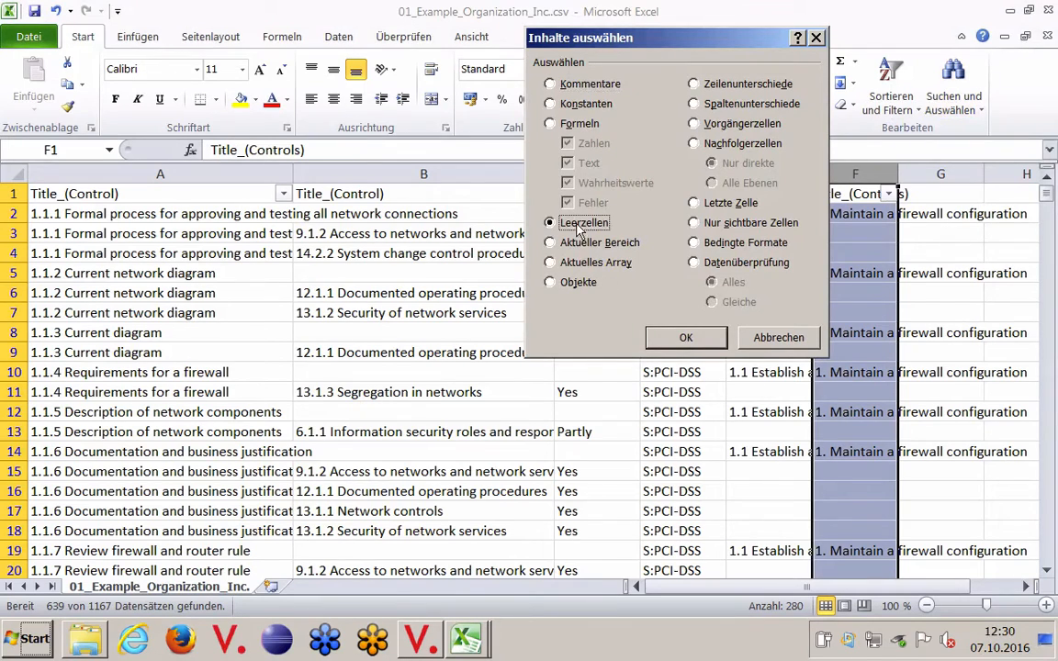
click(686, 338)
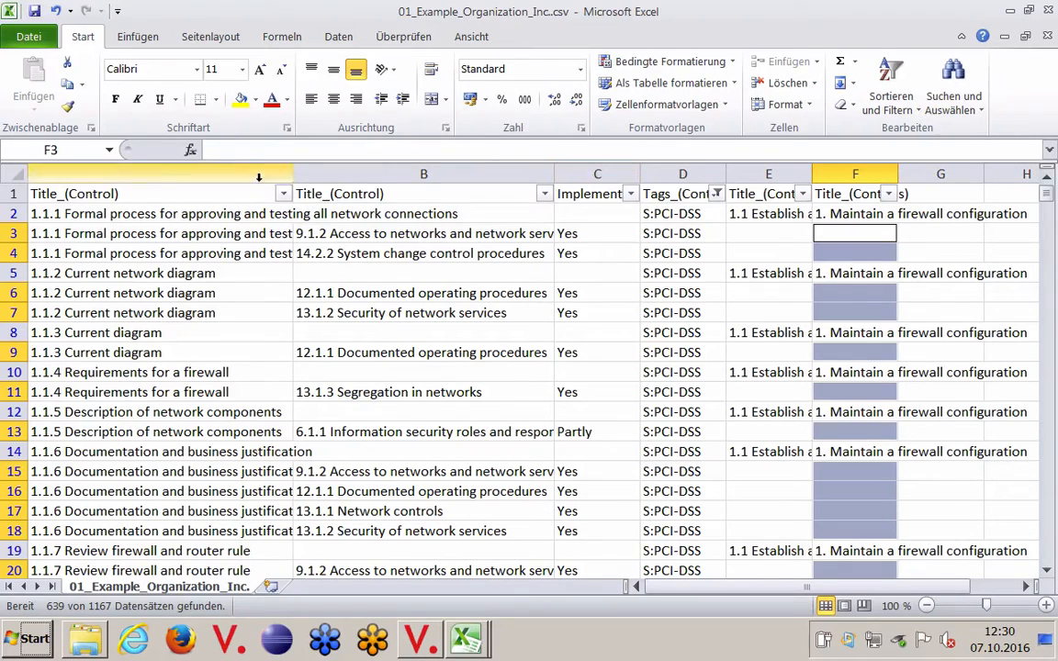
Step: Fill all selected blank cells in column F with the formula =F2 so each takes the requirement title above it
click(273, 150)
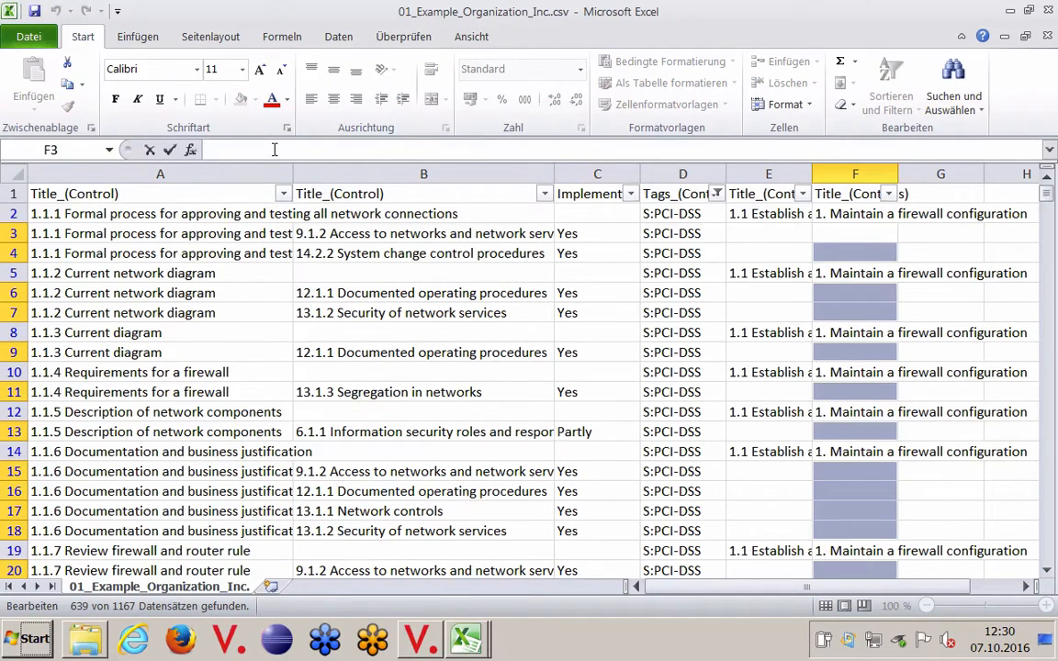
text(=)
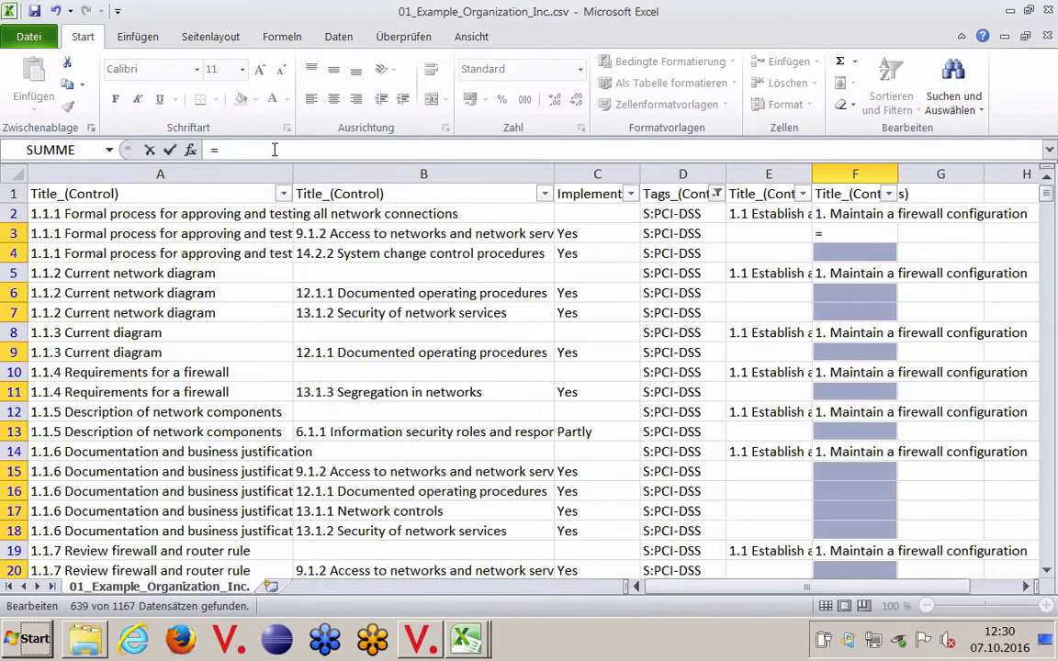
text(f)
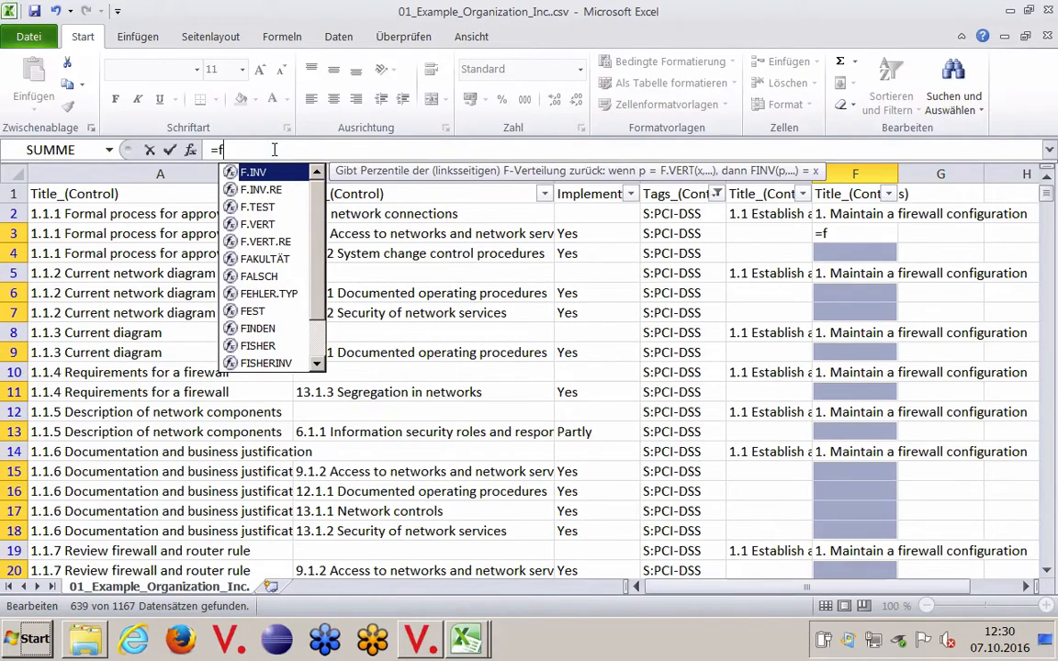
text(2)
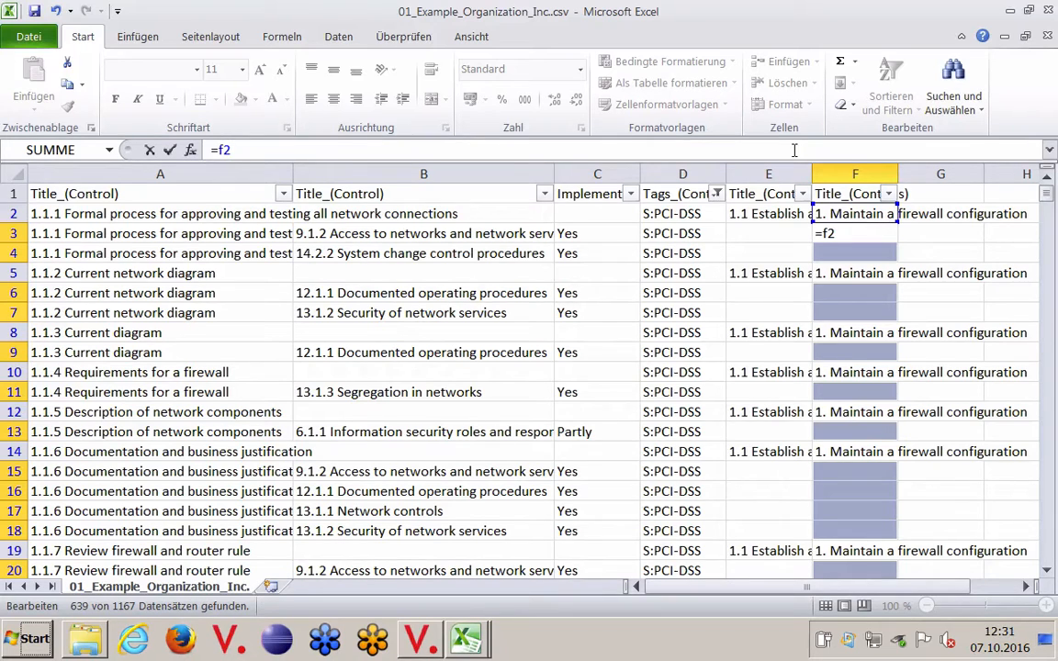
key(ctrl+Return)
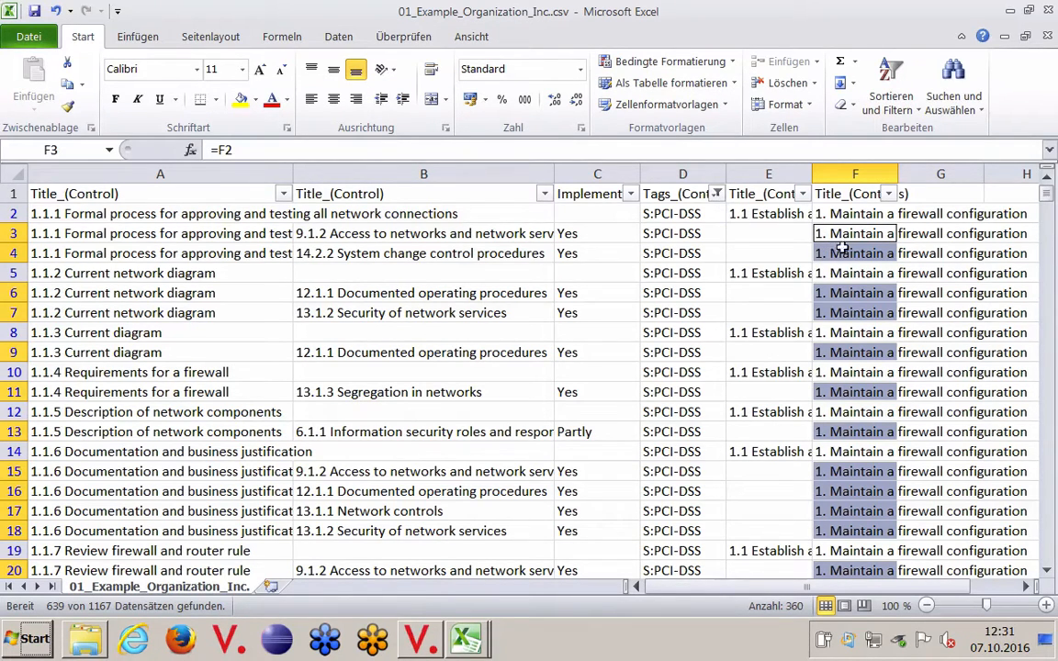
scroll(853, 283, down, 4)
scroll(853, 285, down, 20)
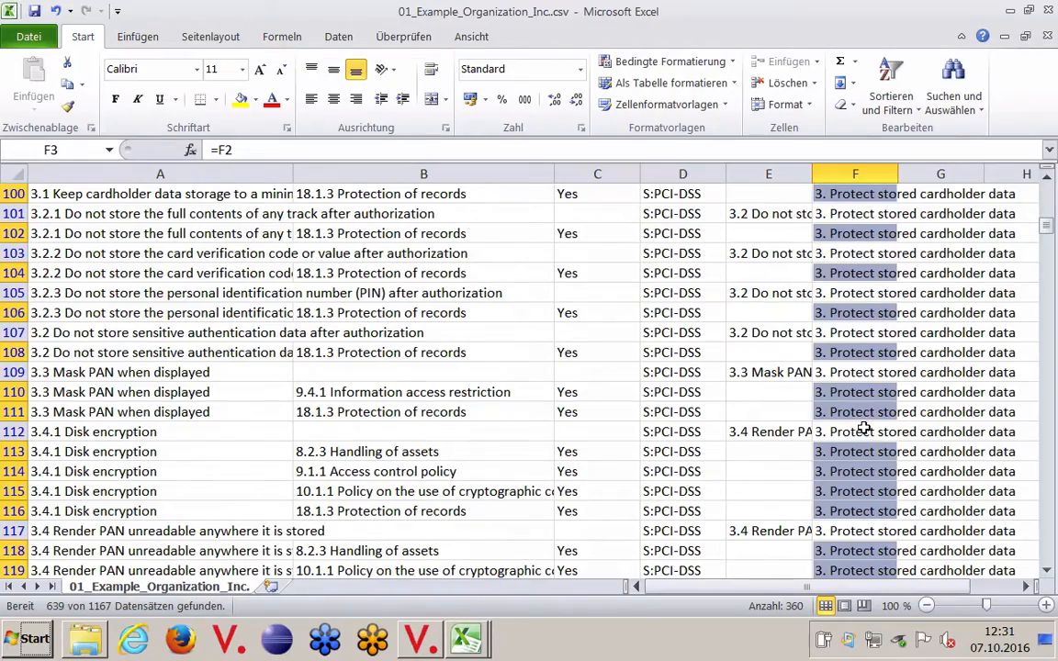
scroll(869, 422, up, 20)
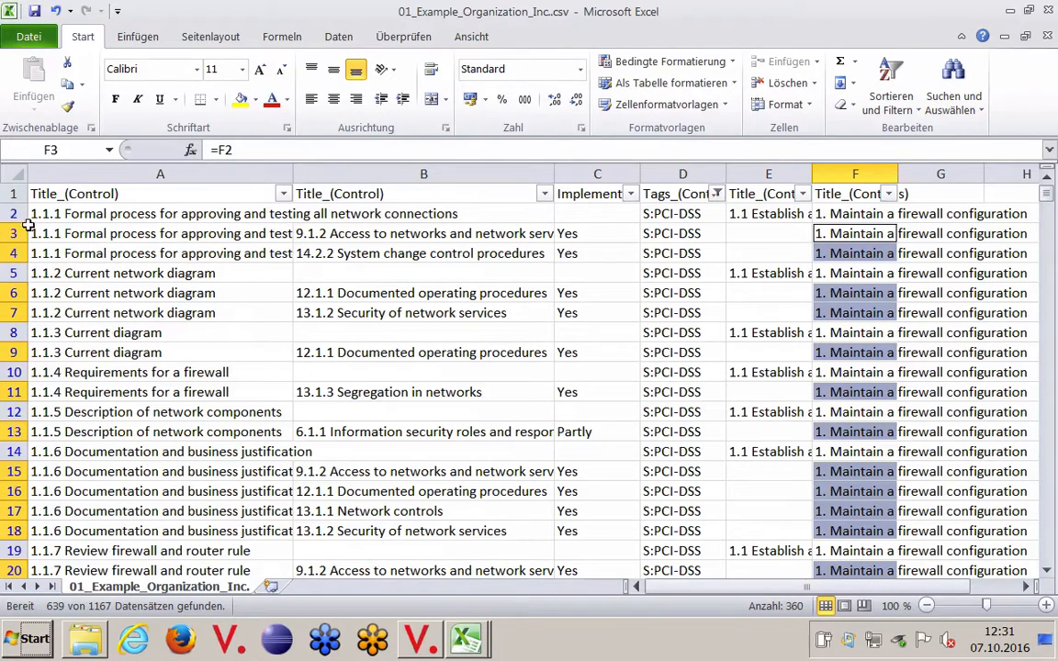
Step: Copy the whole filtered table into a new worksheet and widen column A so the control titles are readable
click(46, 273)
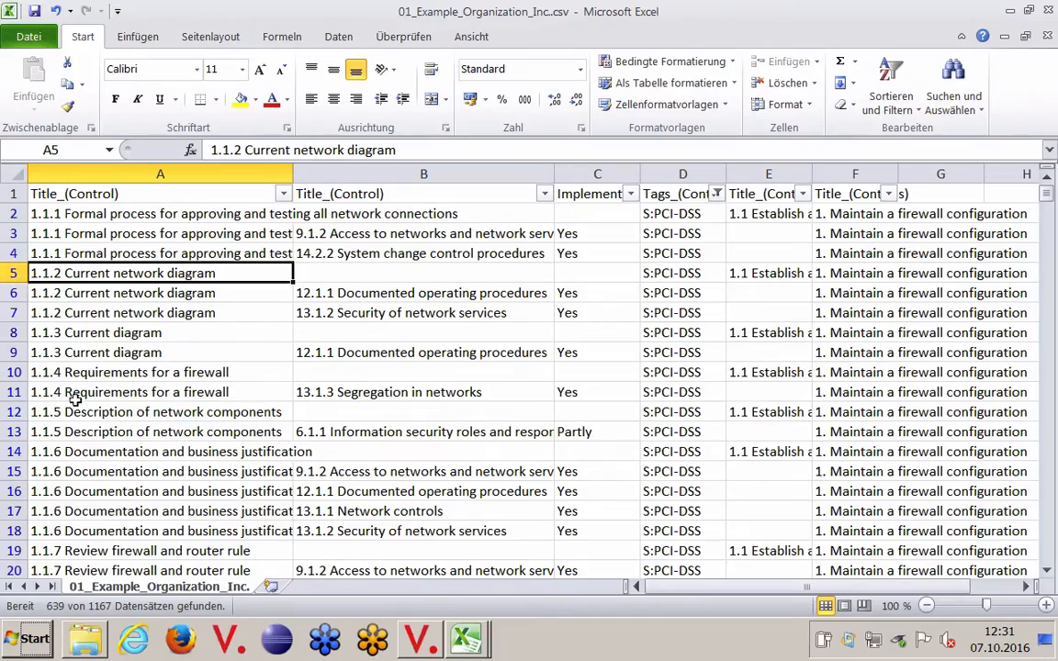
scroll(99, 382, down, 4)
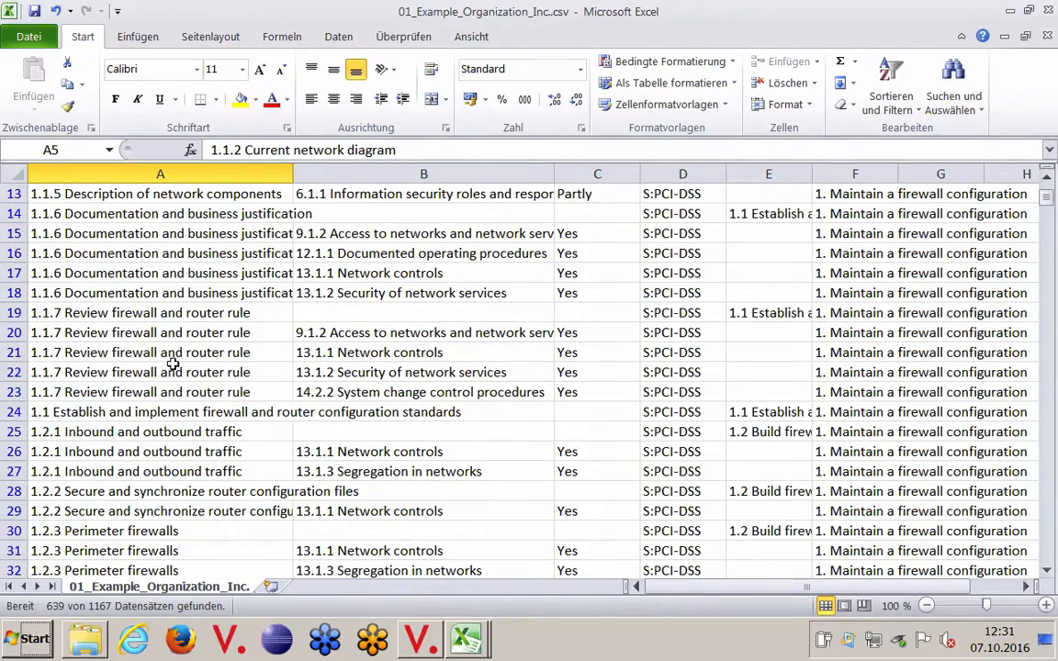
scroll(152, 328, up, 4)
click(18, 178)
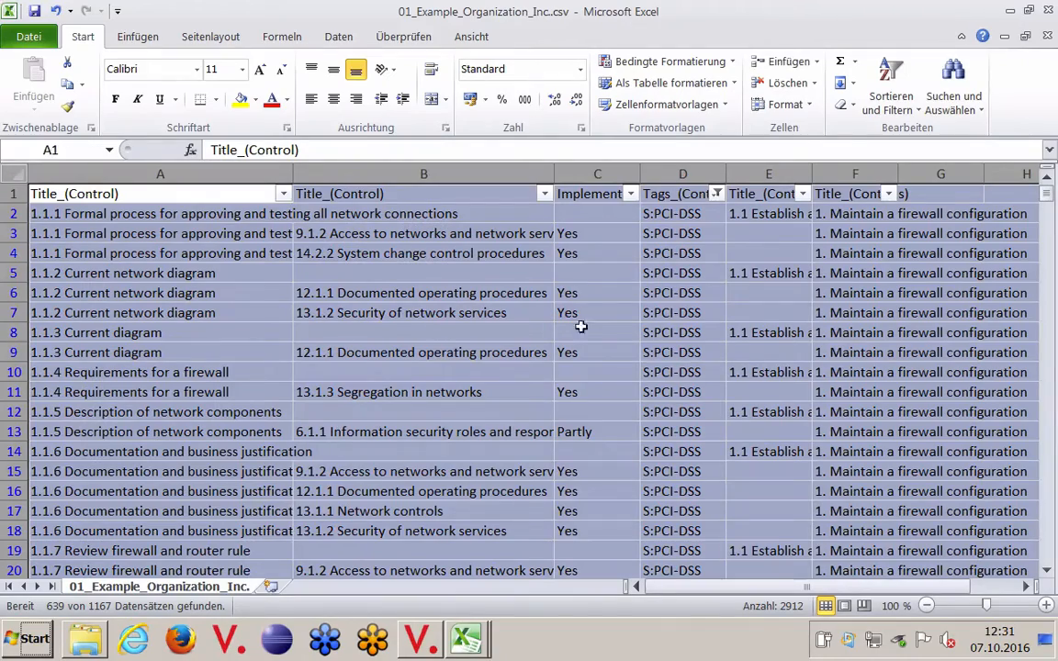
key(ctrl+c)
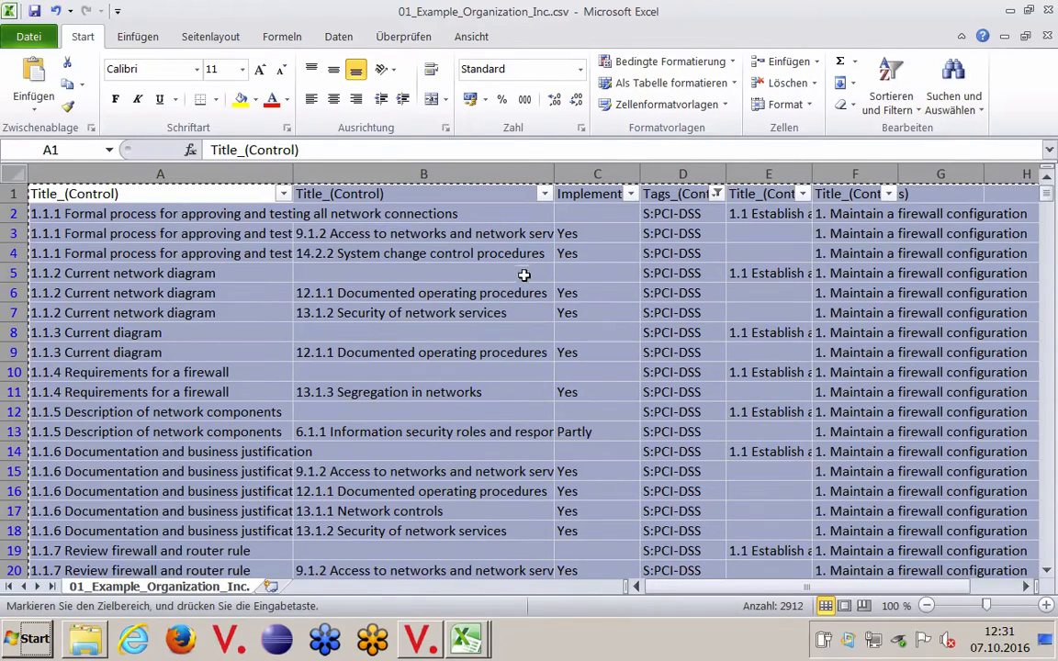
click(271, 586)
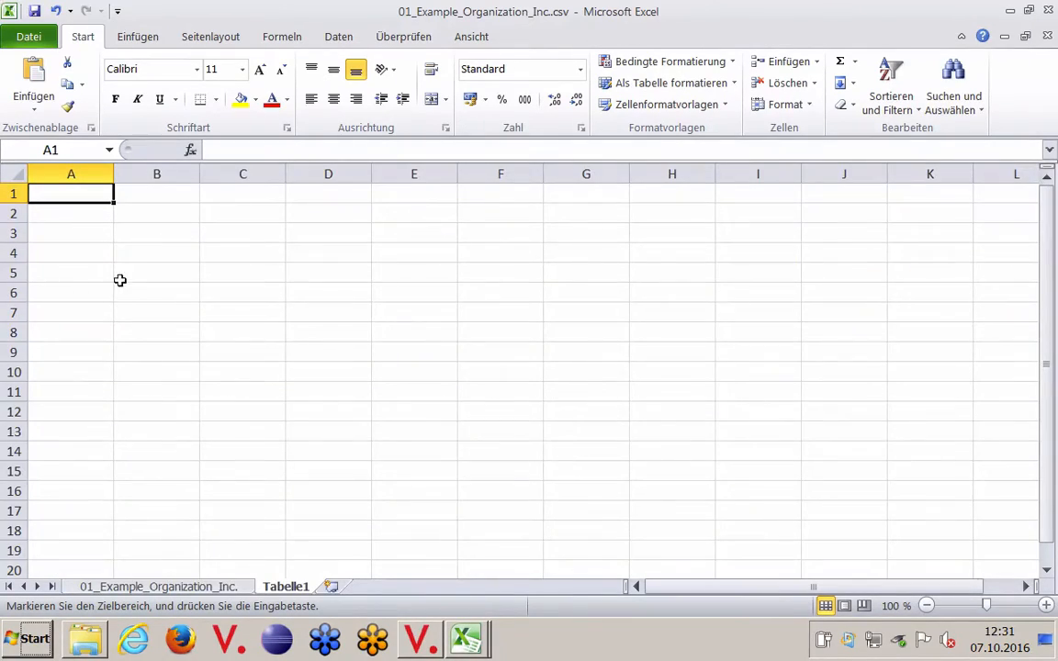
key(ctrl+v)
click(228, 317)
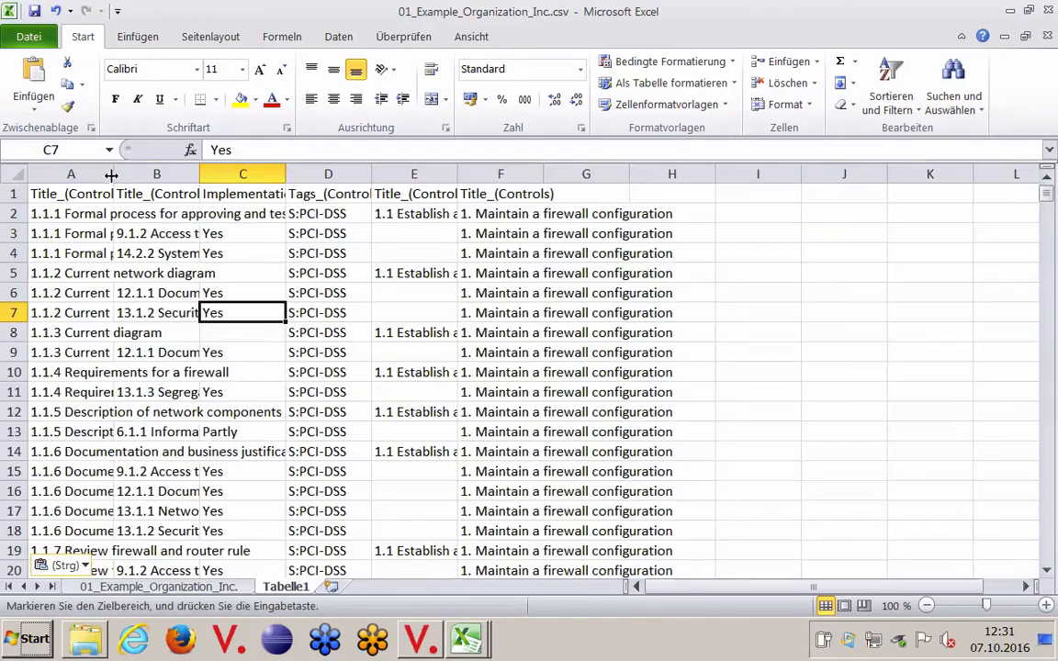
drag(113, 175, 313, 174)
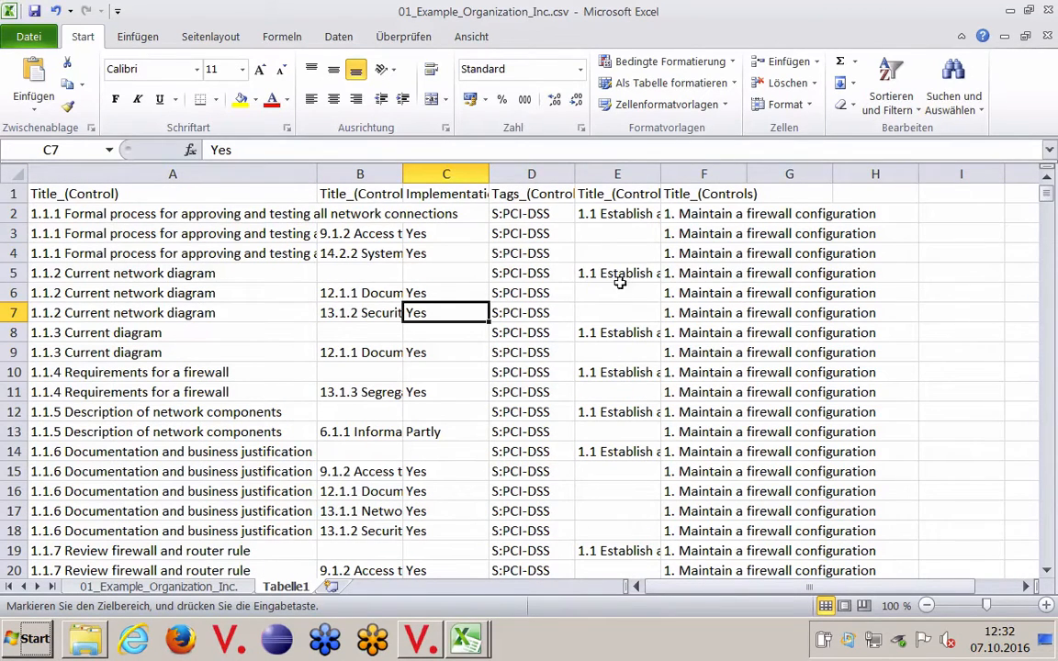
click(525, 256)
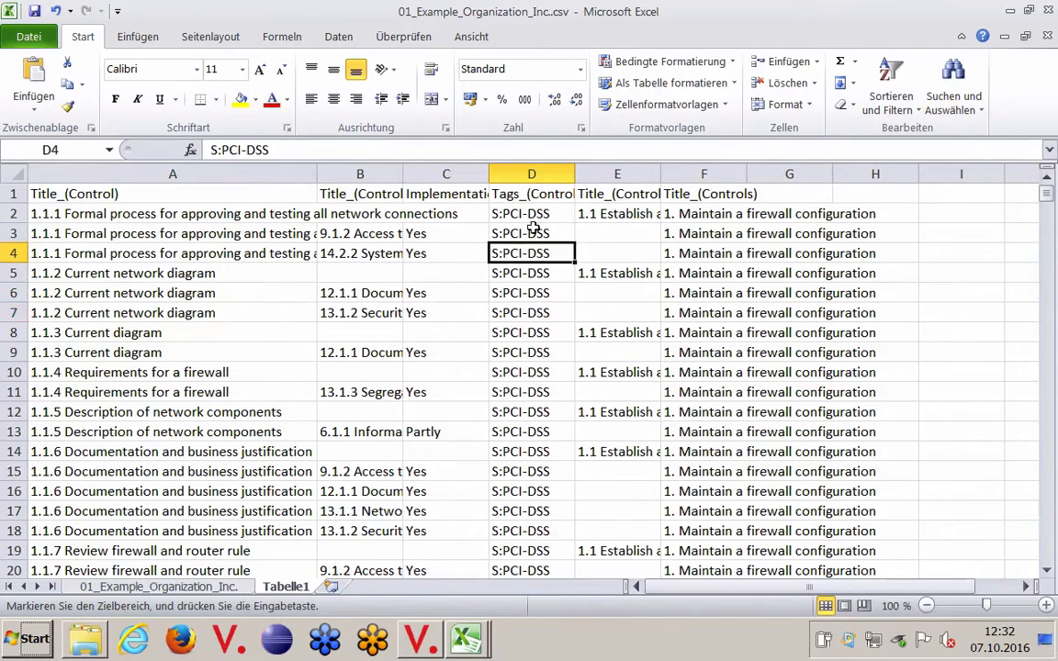
click(185, 252)
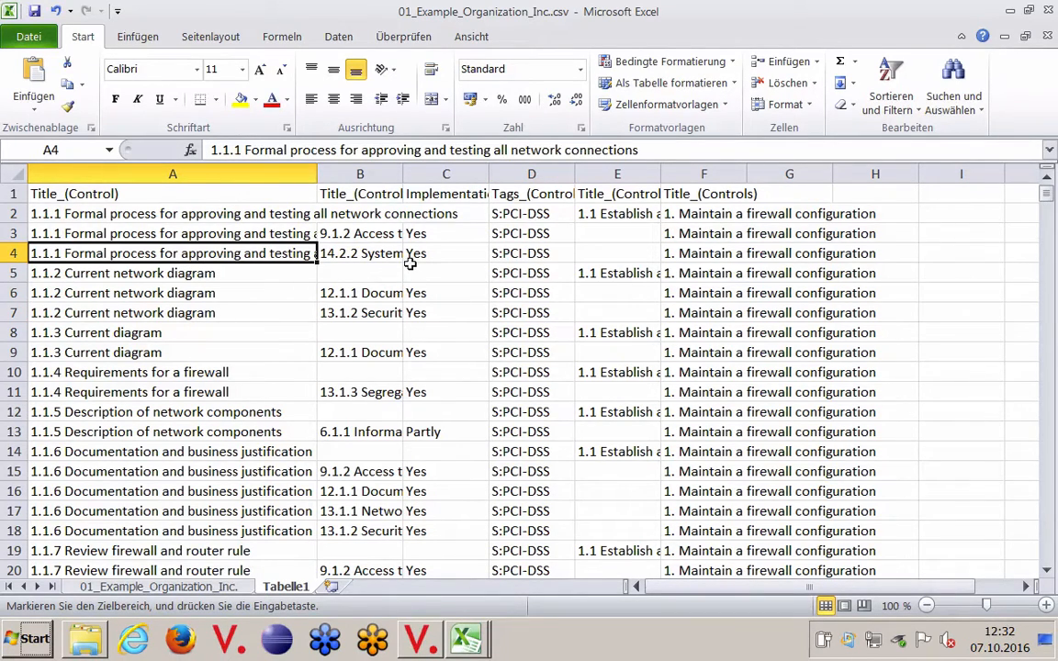
click(149, 37)
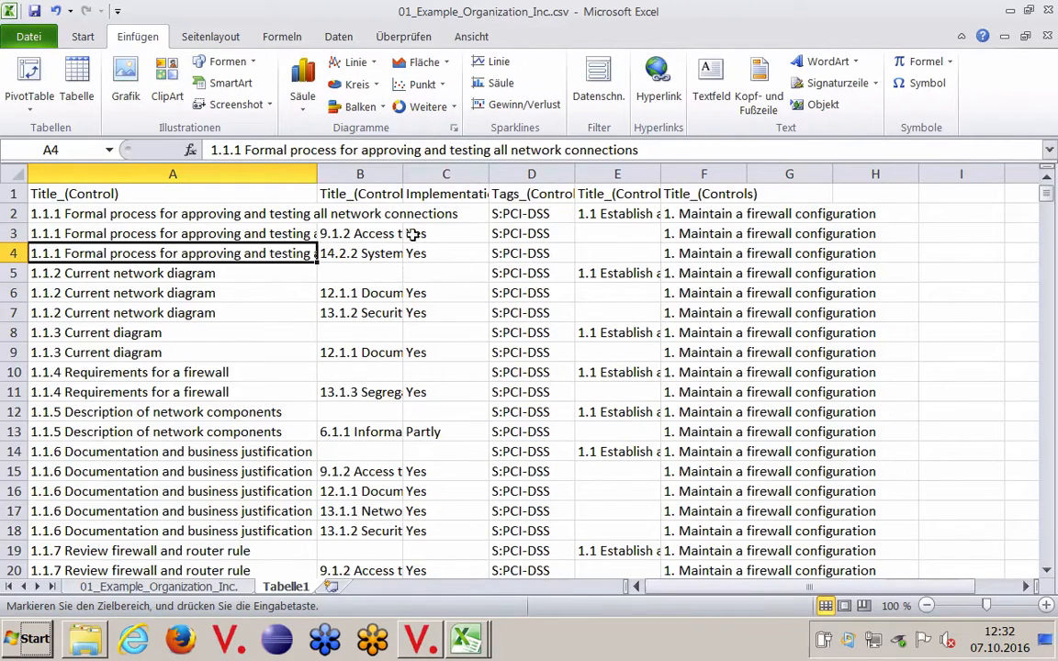
drag(413, 234, 430, 248)
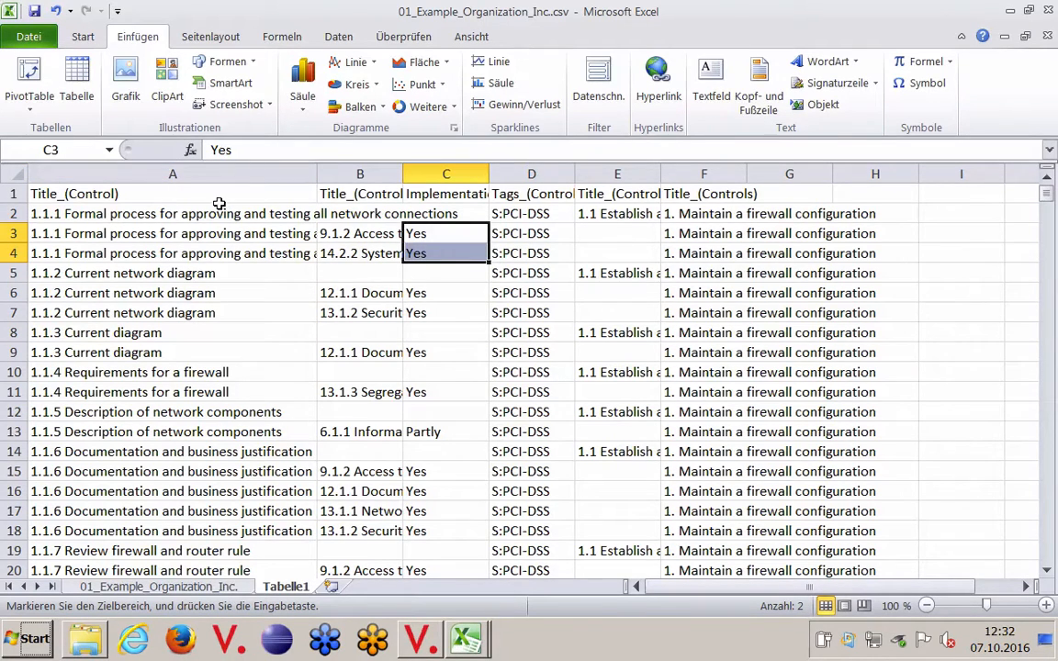
click(29, 74)
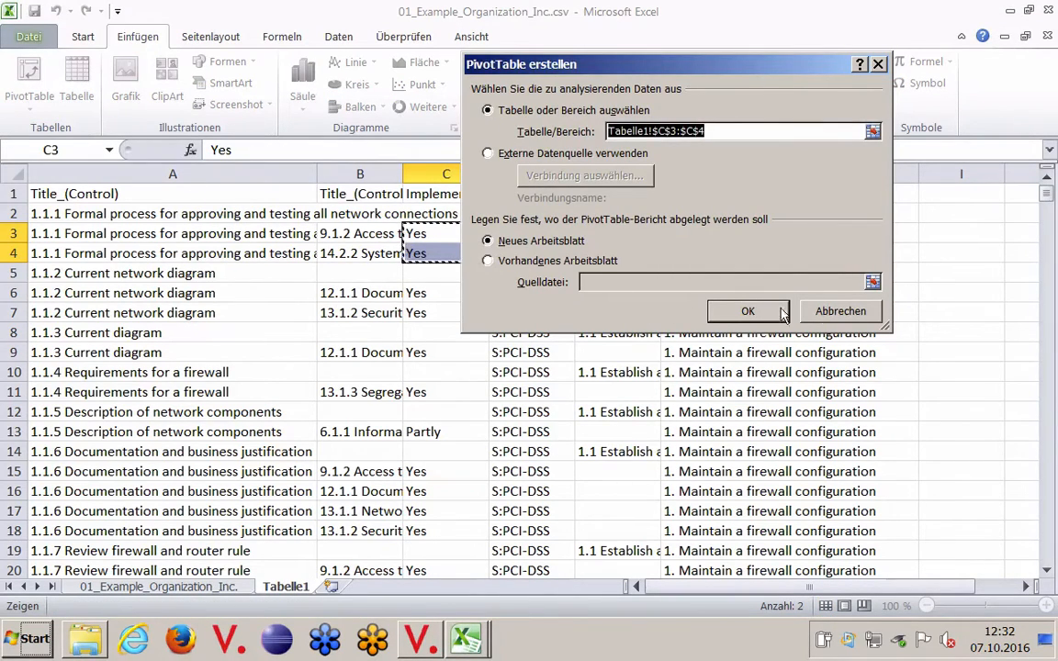
click(837, 309)
Step: Create a PivotTable on a new worksheet from the full copied table, Tabelle1!$A$1:$F$640
click(101, 214)
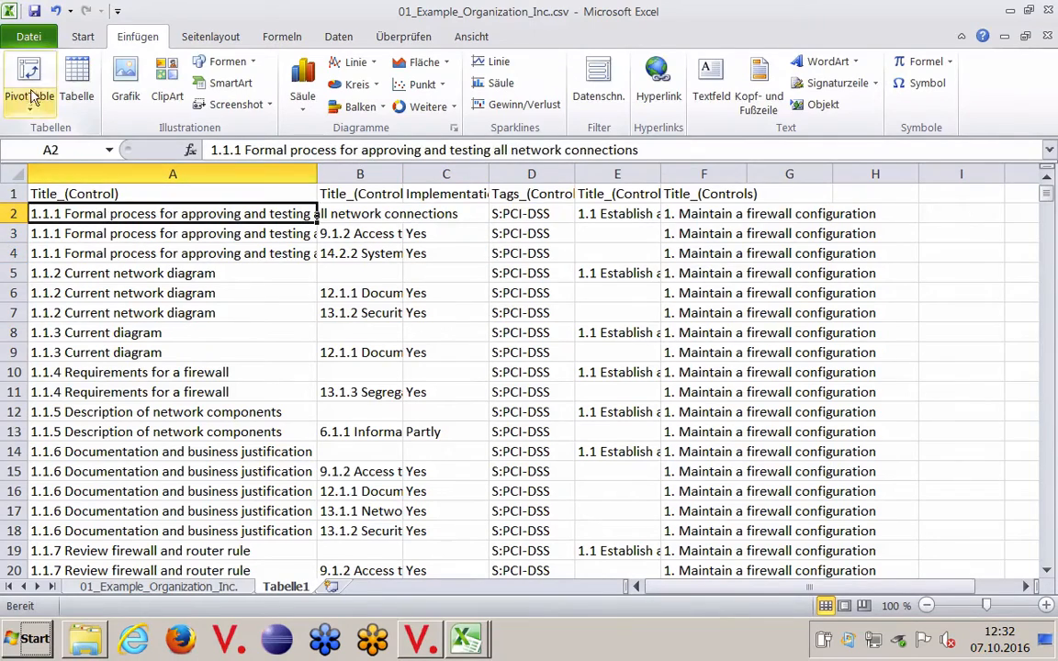
click(31, 84)
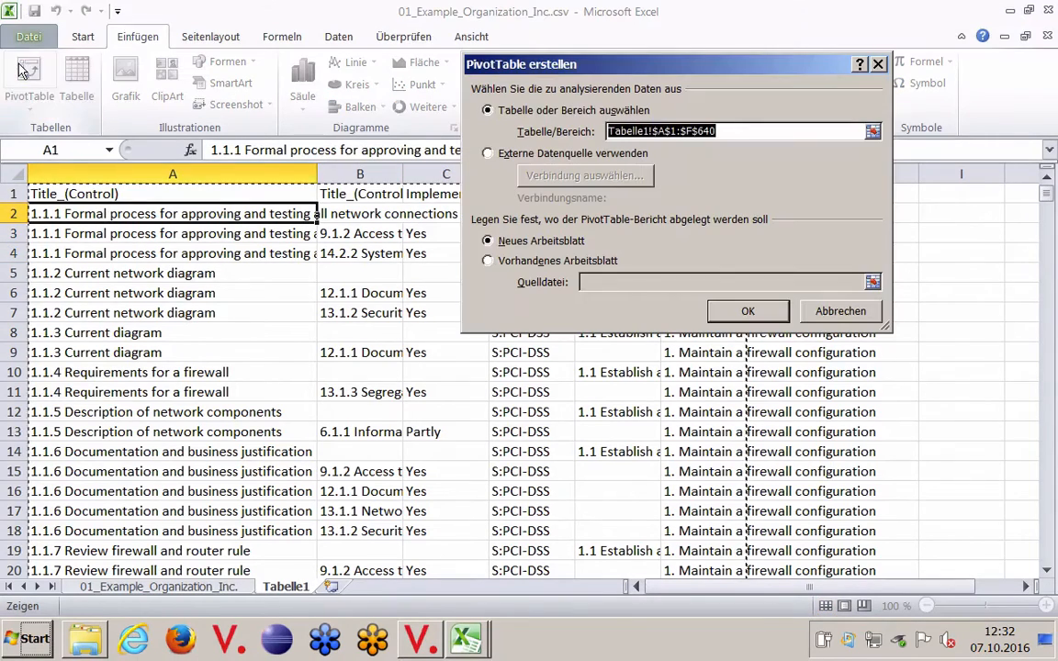
click(746, 310)
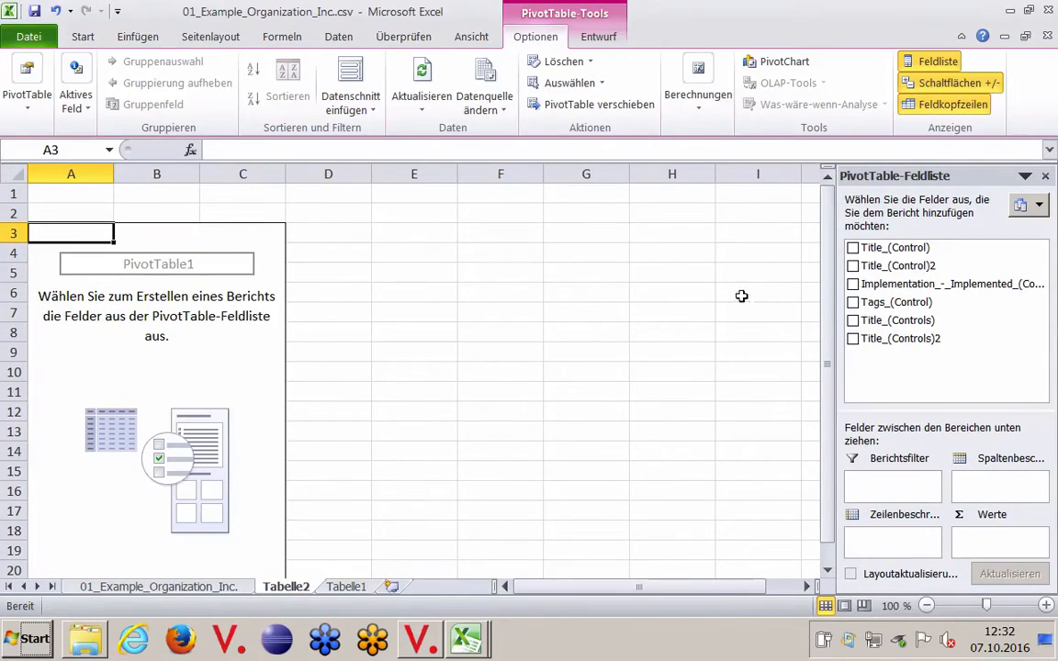
Step: Use the main requirement field Title_(Controls)2 as the PivotTable's only row label, leaving Title_(Controls) out
click(854, 321)
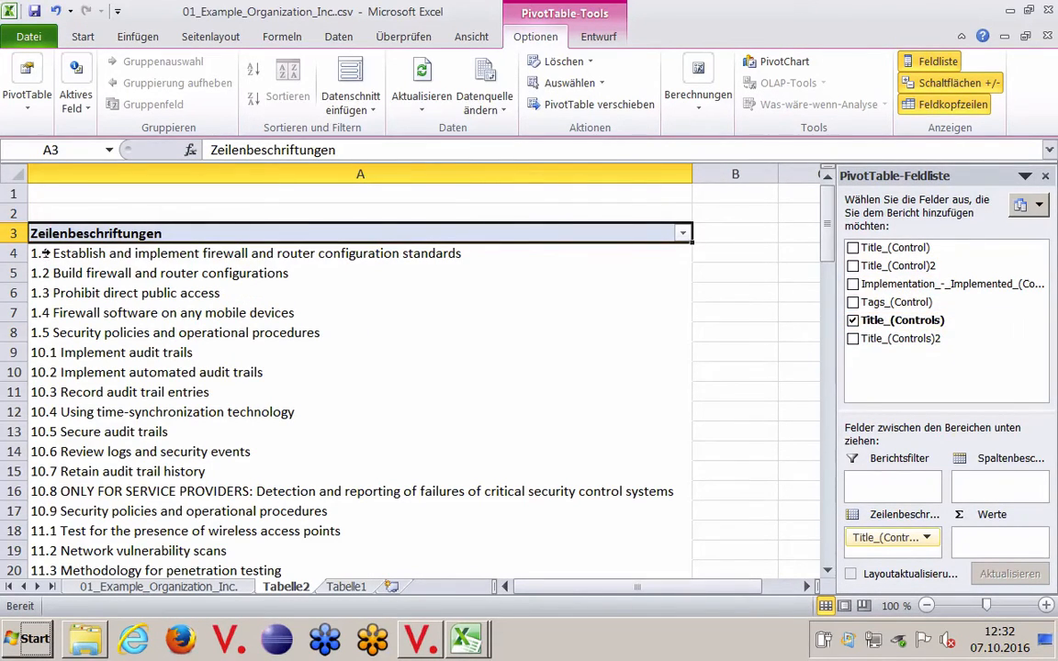
click(853, 321)
click(854, 340)
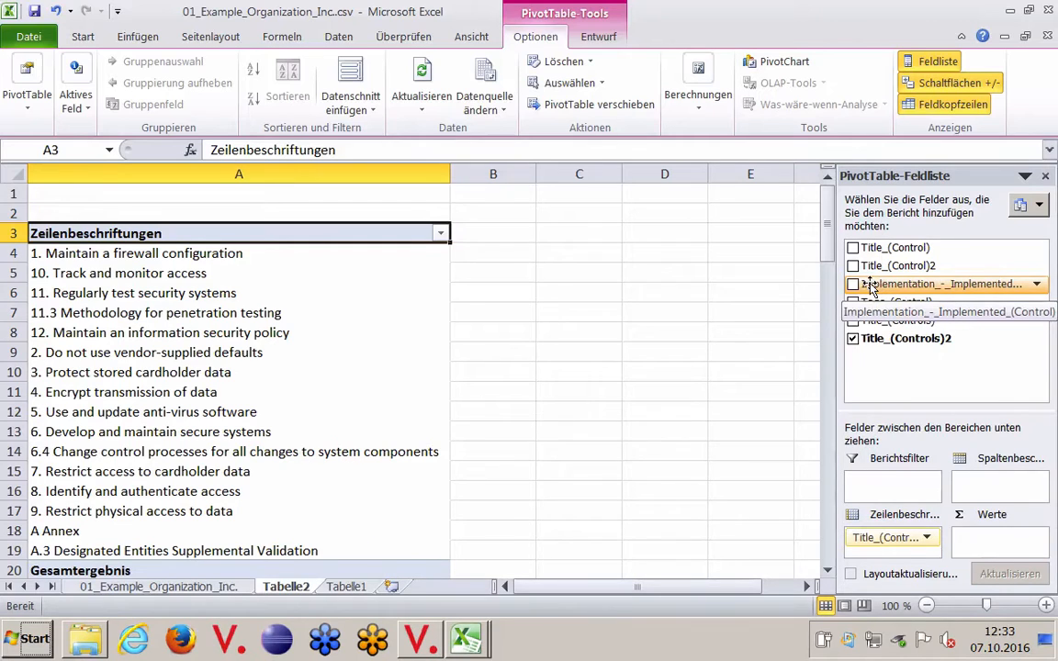
Step: Add Implementation_-_Implemented_(Control) to the PivotTable both as column labels and as counted values
drag(871, 287, 963, 492)
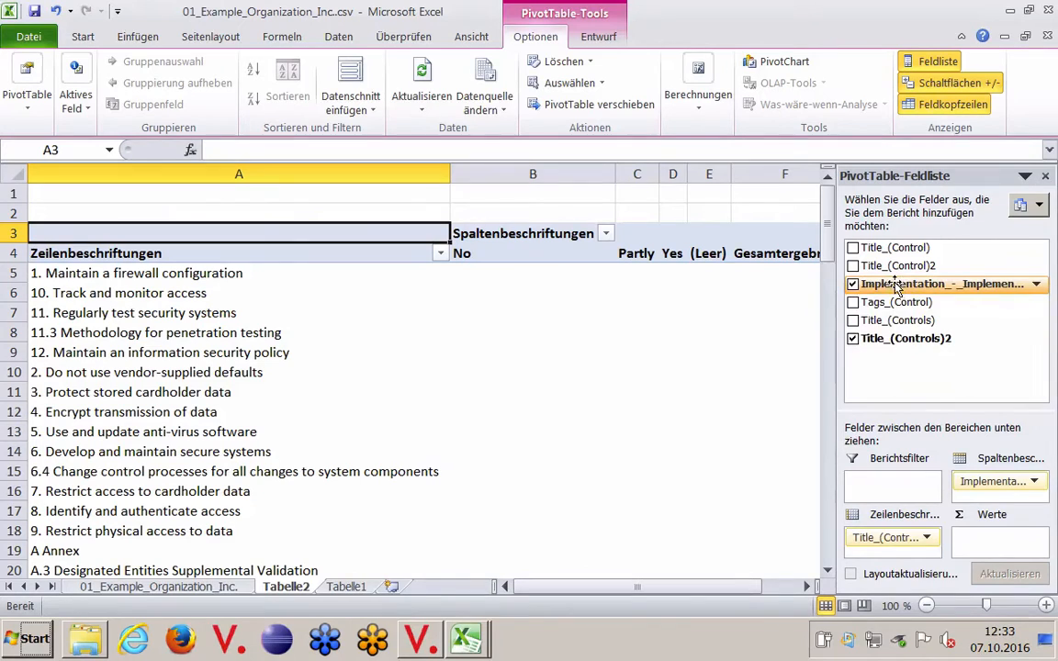
drag(896, 285, 994, 540)
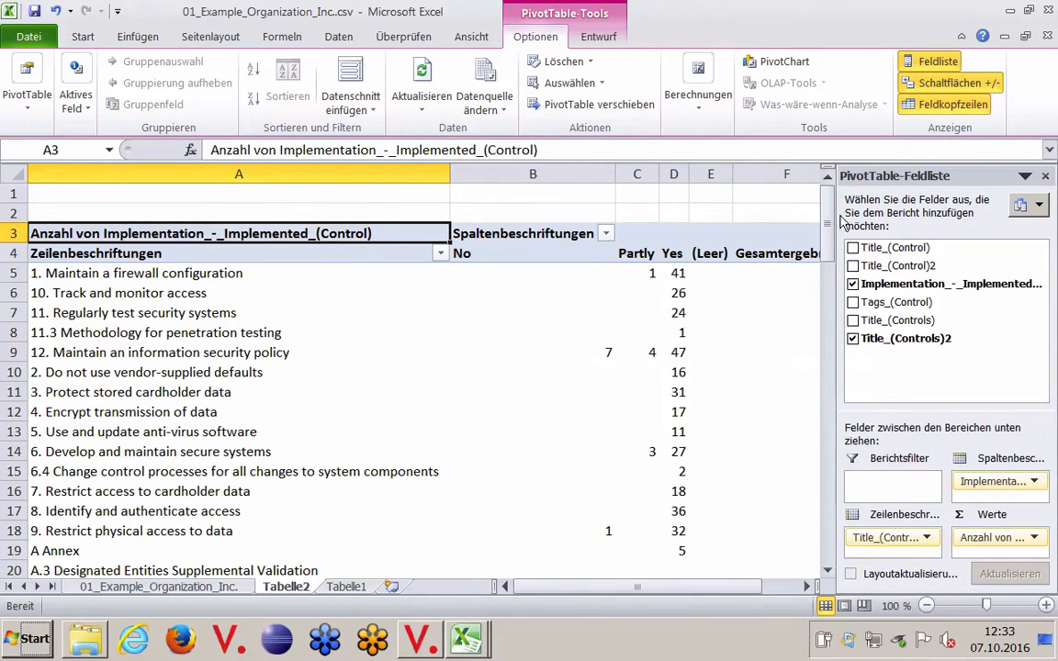
mouse_move(826, 220)
mouse_down()
mouse_move(824, 253)
mouse_move(819, 240)
mouse_up()
Step: Copy the entire PivotTable sheet Tabelle2 into a new worksheet
click(13, 174)
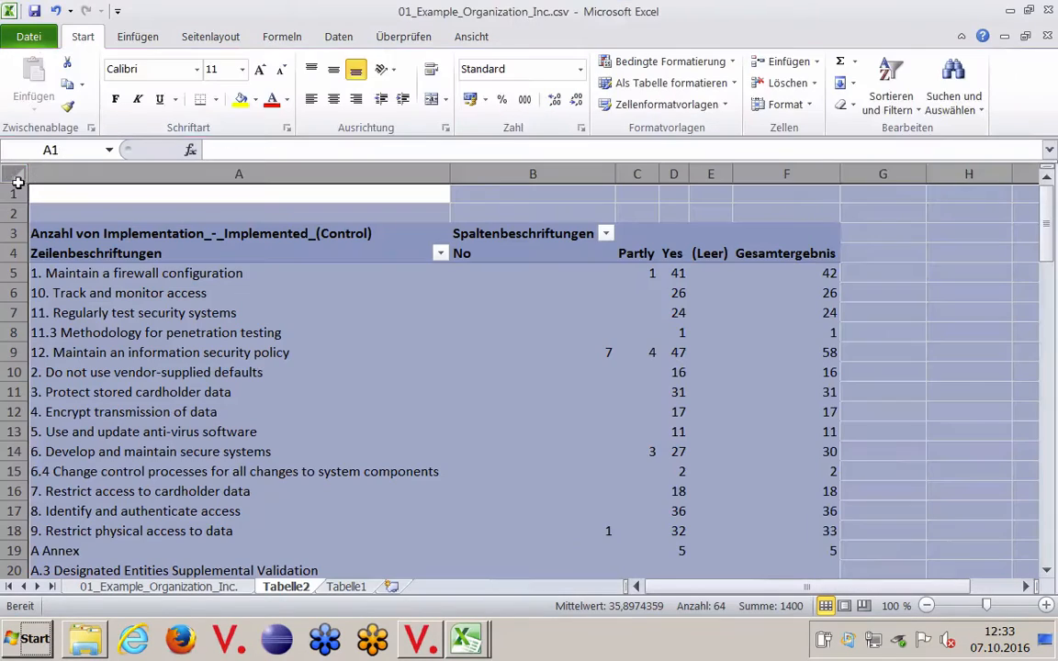
key(ctrl+c)
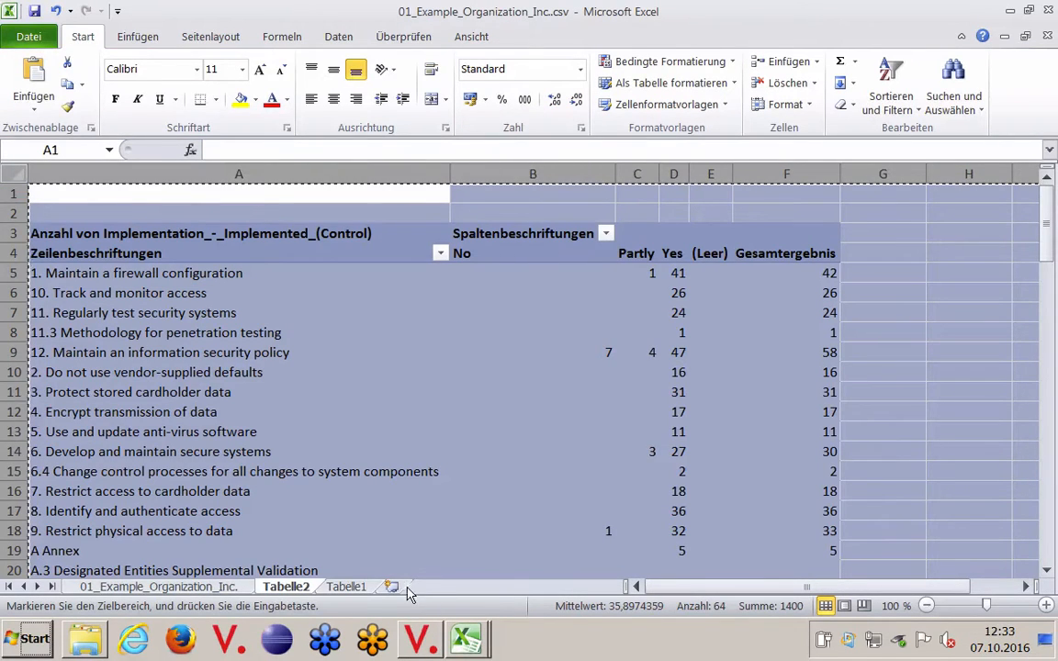
click(393, 587)
key(ctrl+v)
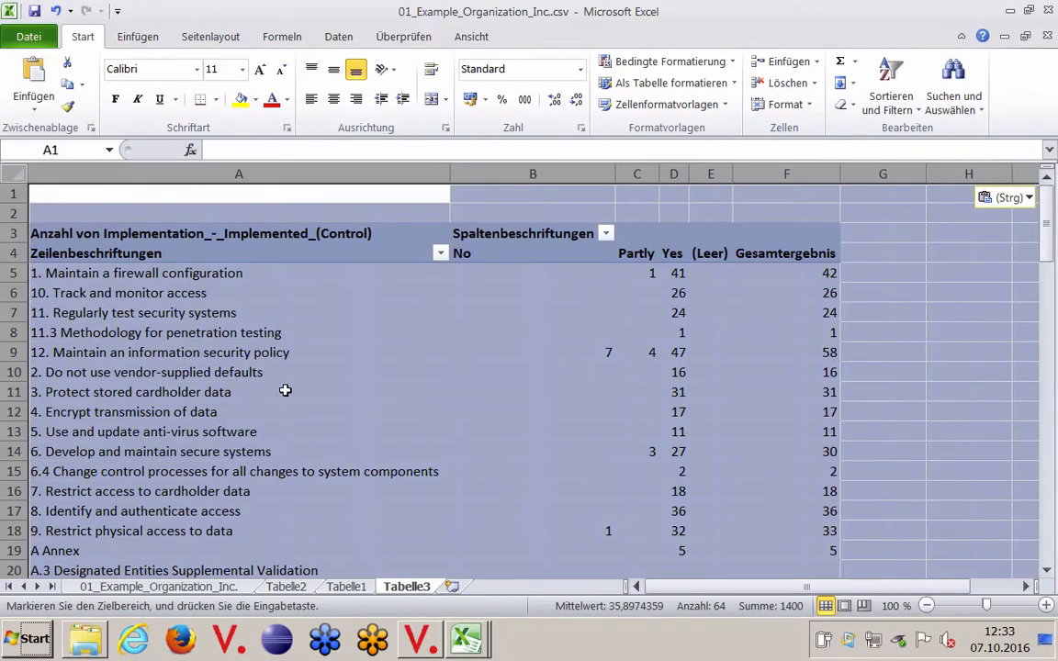
Step: Insert a stacked 3D bar chart based on the copied PivotTable, widen it and shift it slightly
click(384, 320)
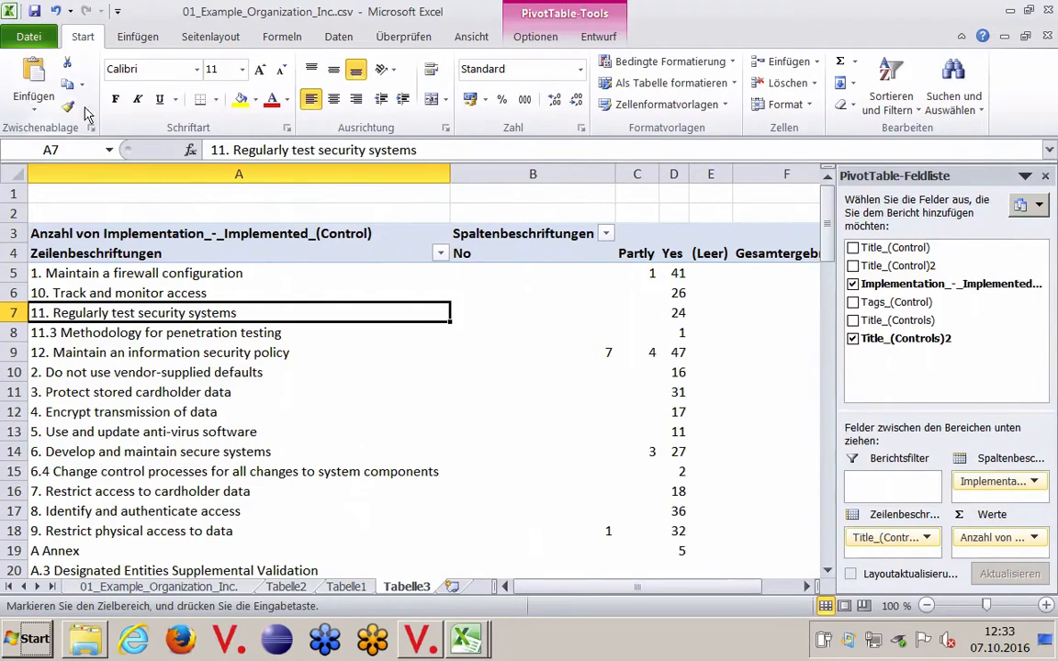
click(153, 40)
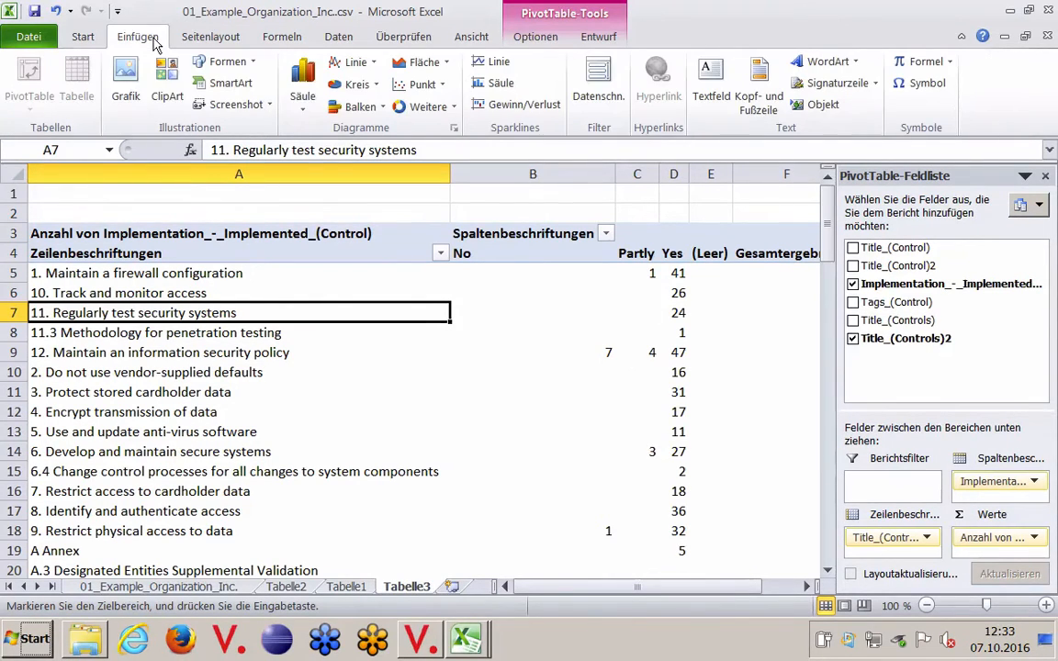
click(345, 108)
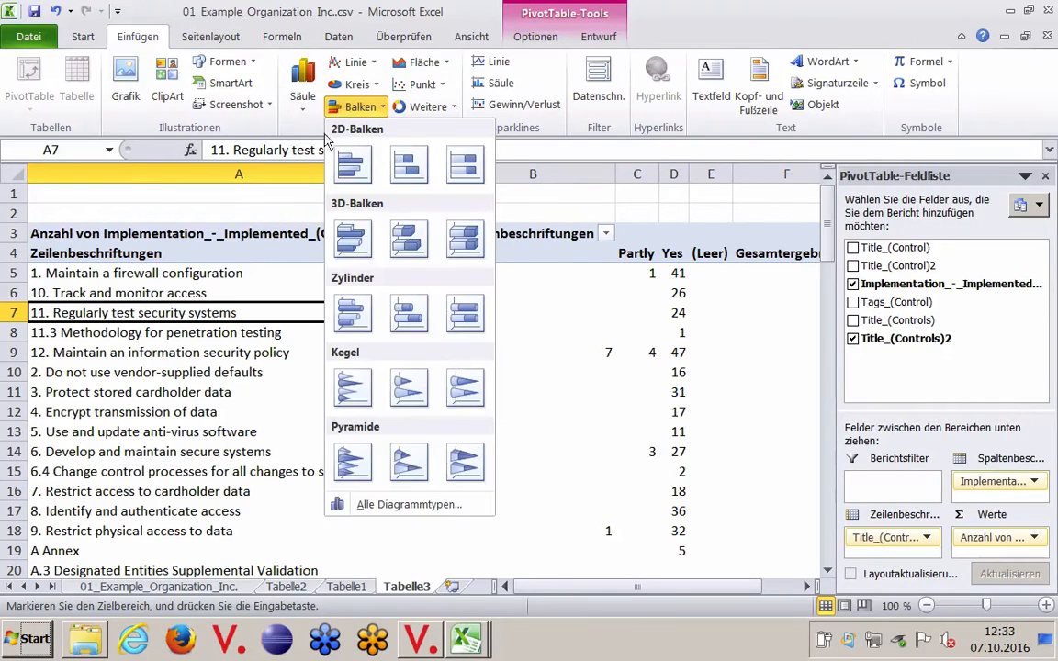
click(417, 241)
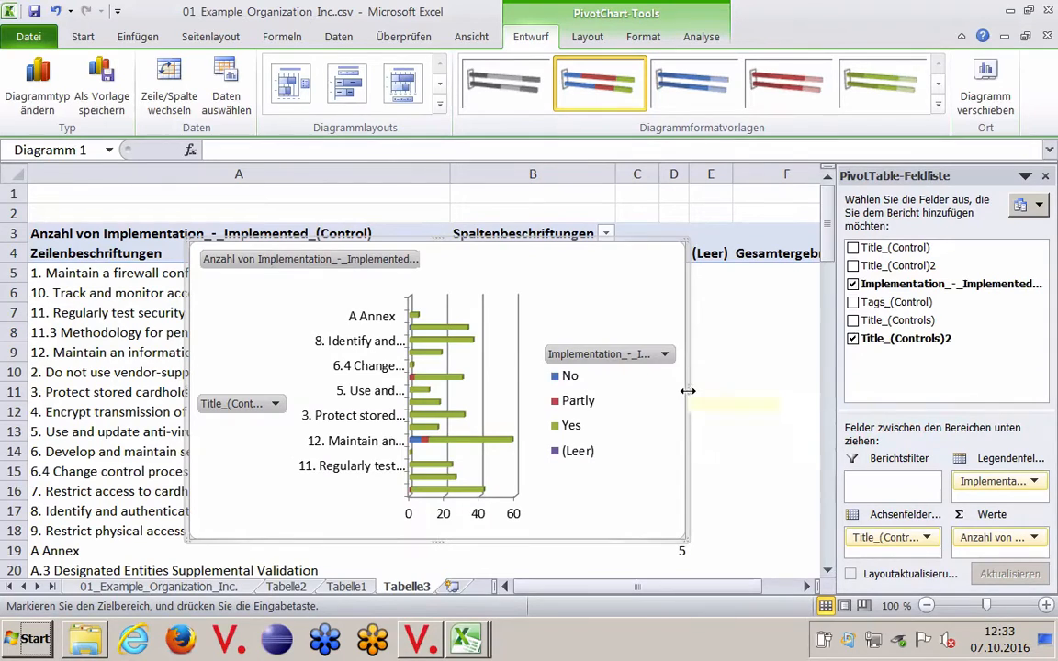
drag(687, 389, 798, 398)
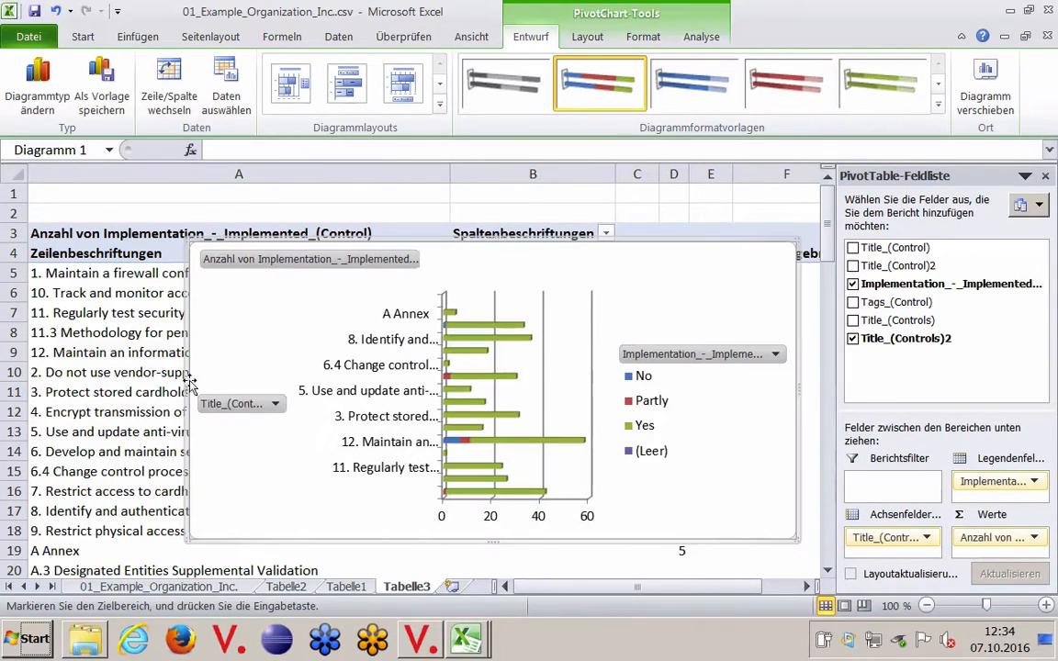
drag(184, 384, 166, 388)
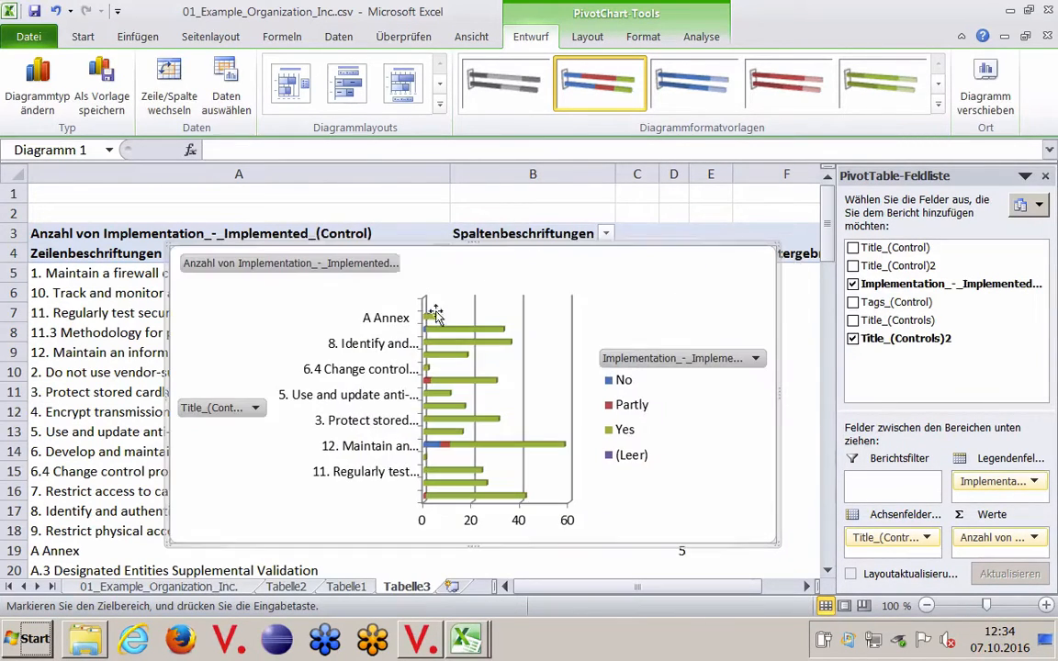
Step: Move the stacked bar chart onto its own new chart sheet
click(985, 87)
click(535, 169)
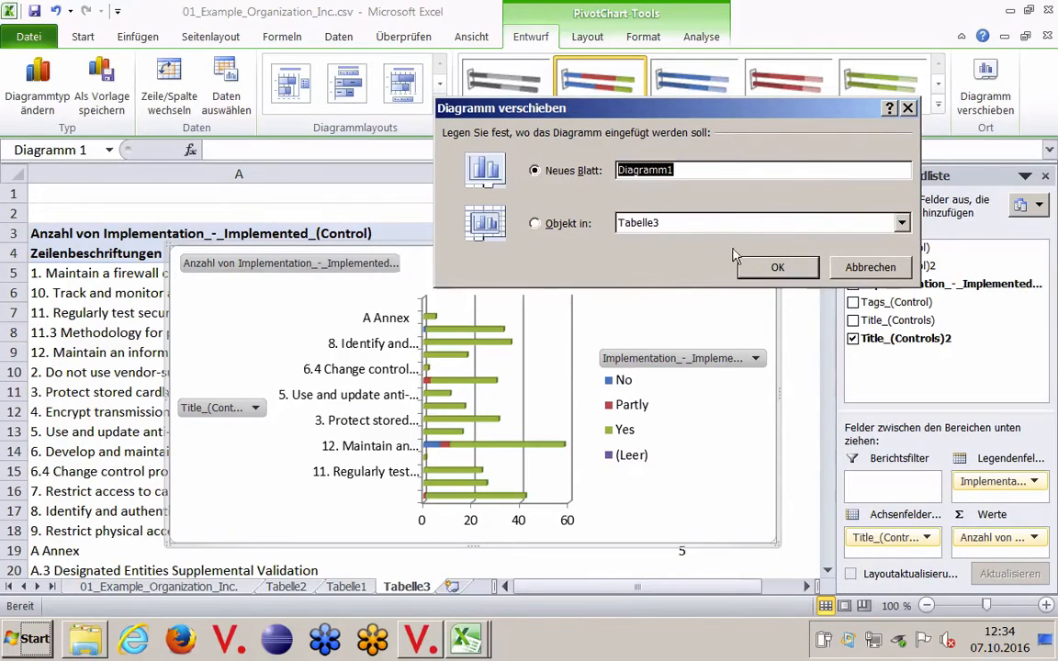
click(768, 267)
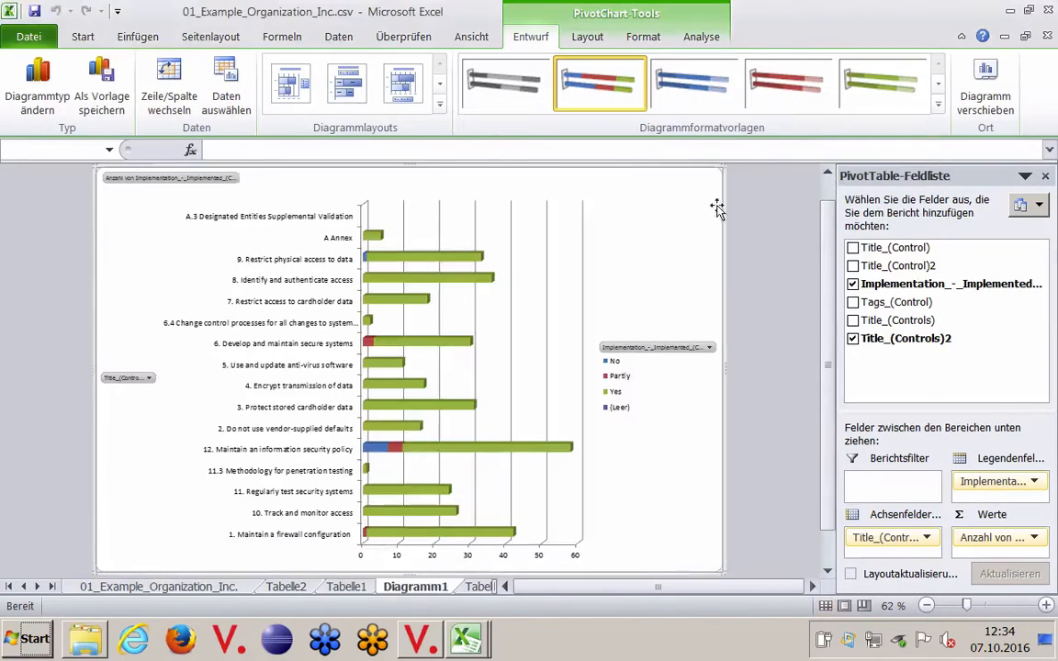
Step: Enlarge the chart view temporarily and examine the No, Partly and Yes bars for each main requirement
click(963, 38)
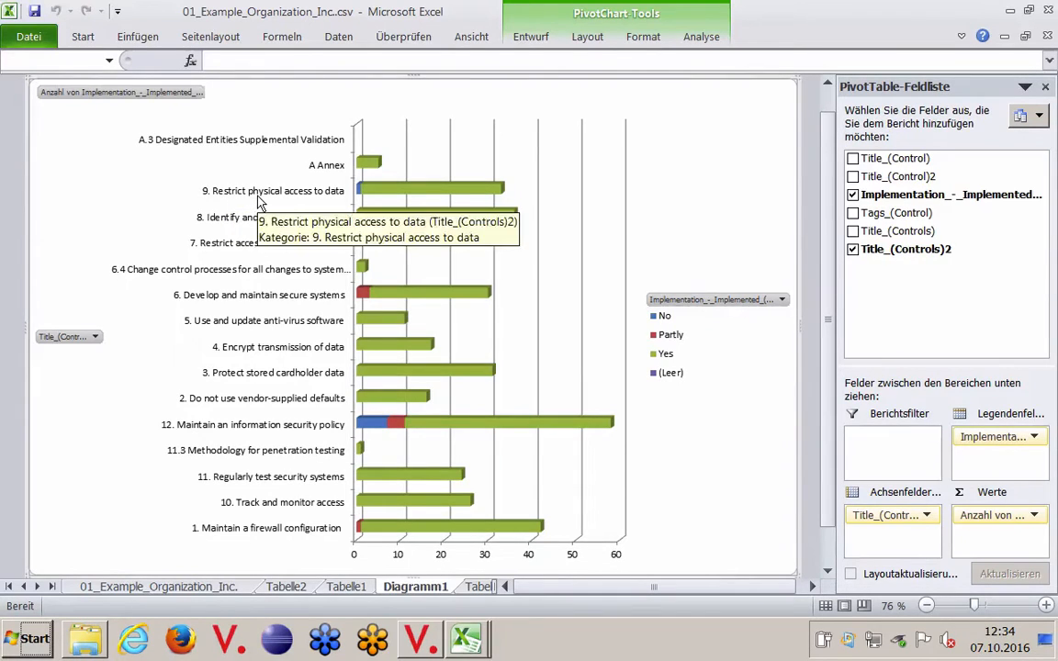
mouse_move(490, 534)
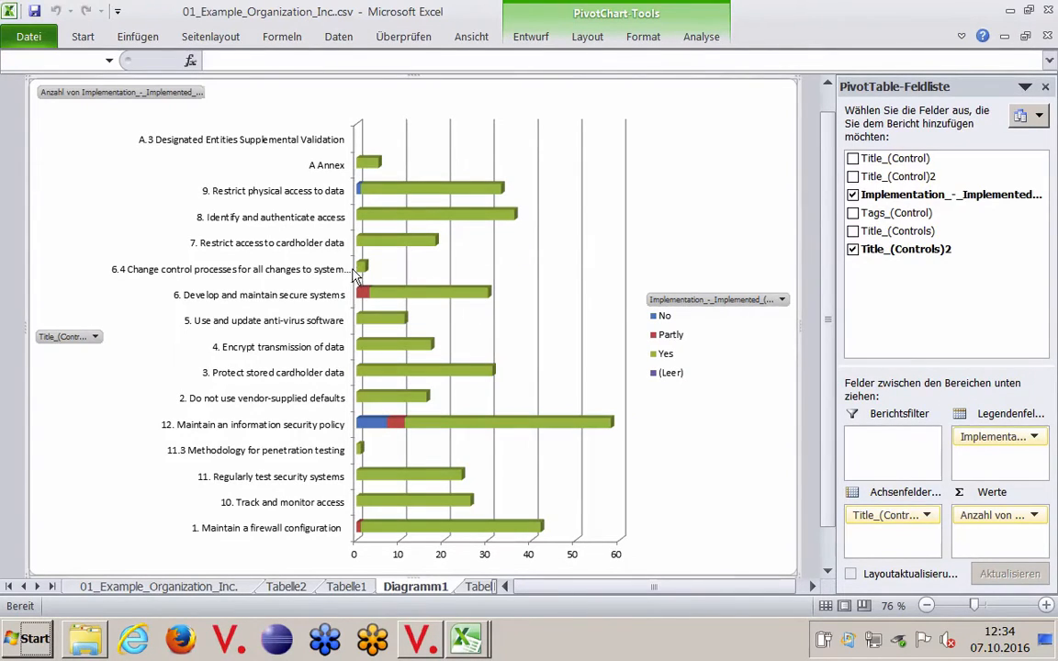
mouse_move(364, 299)
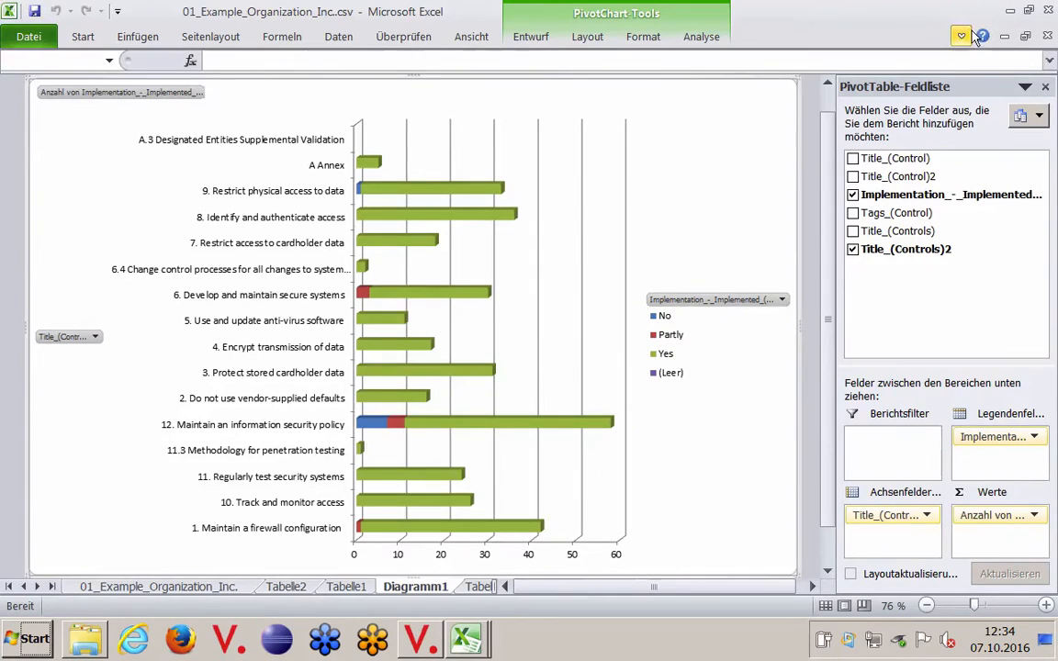
key(ctrl+F1)
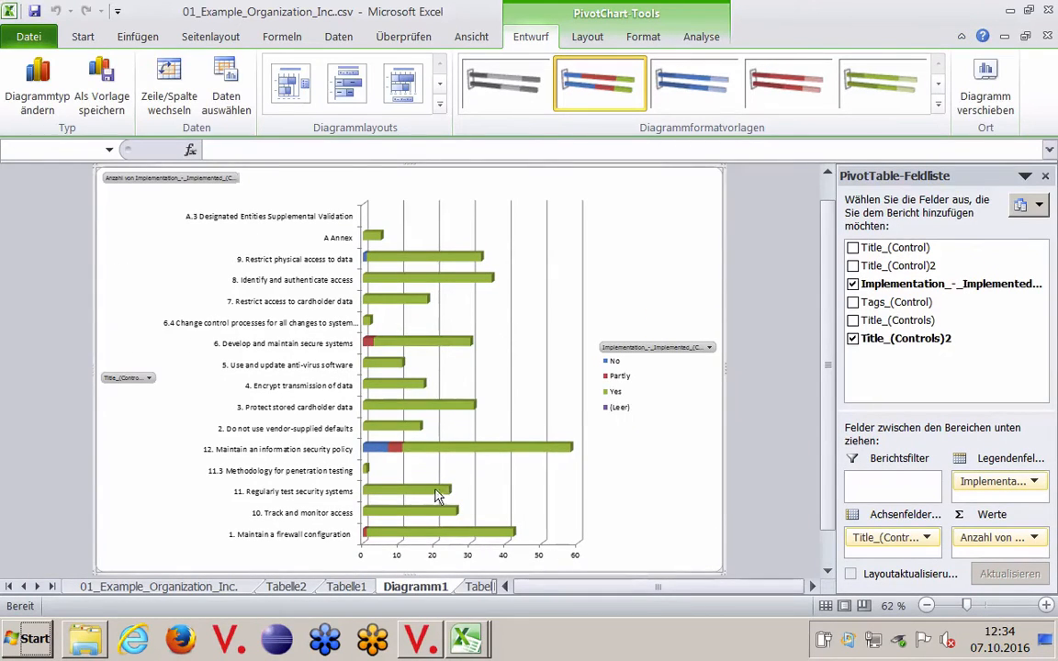